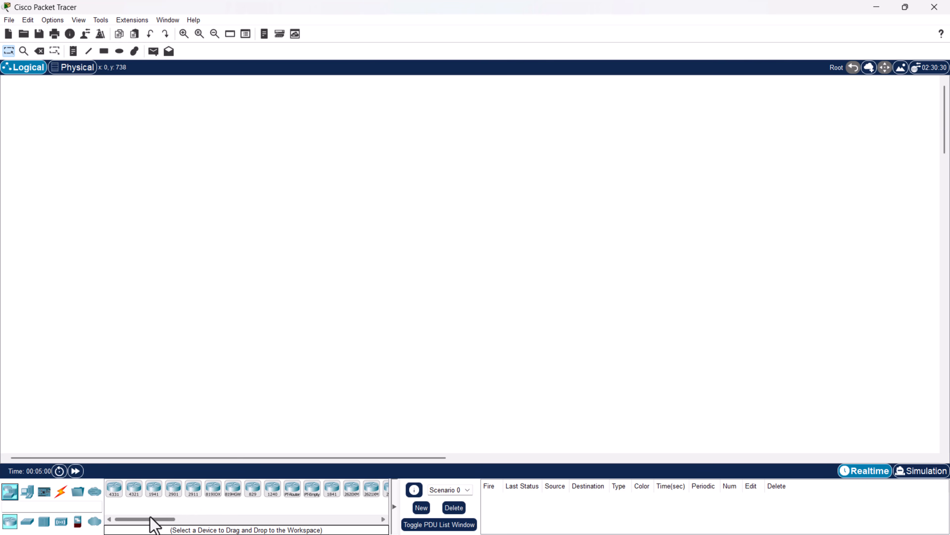
Place a 2811 router on the right side of the workspace and a 2960 switch to its left
{"action": "left_click_drag", "start_coordinate": [151, 519], "coordinate": [363, 504]}
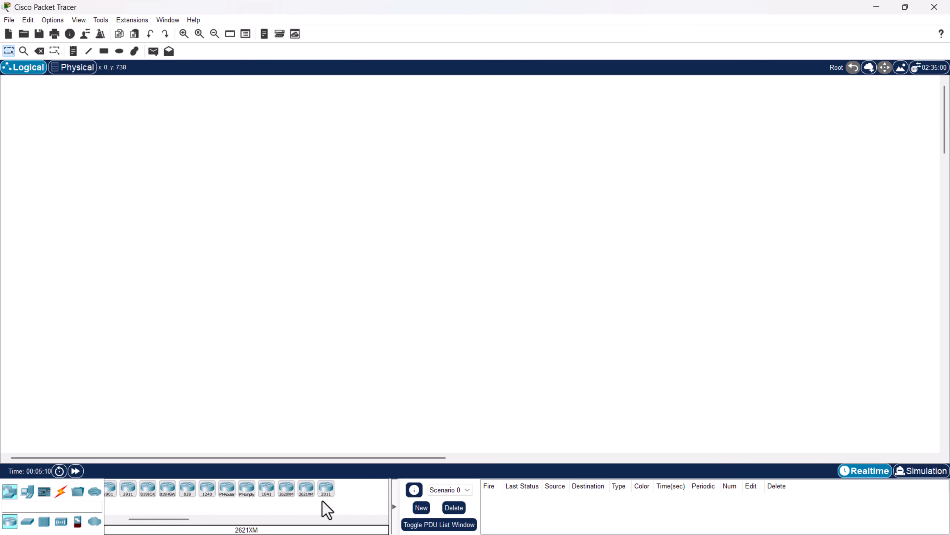
{"action": "left_click", "coordinate": [326, 491]}
{"action": "left_click", "coordinate": [663, 221]}
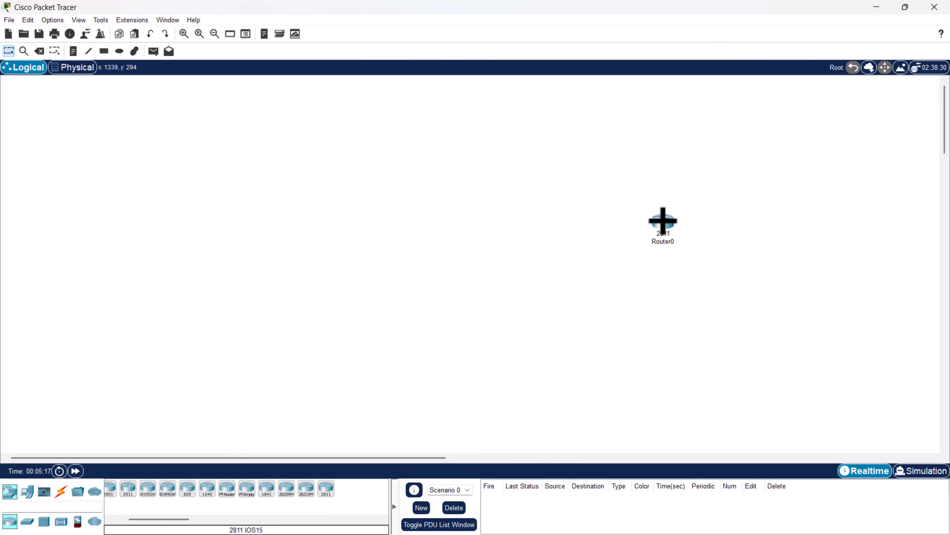
{"action": "left_click", "coordinate": [185, 36]}
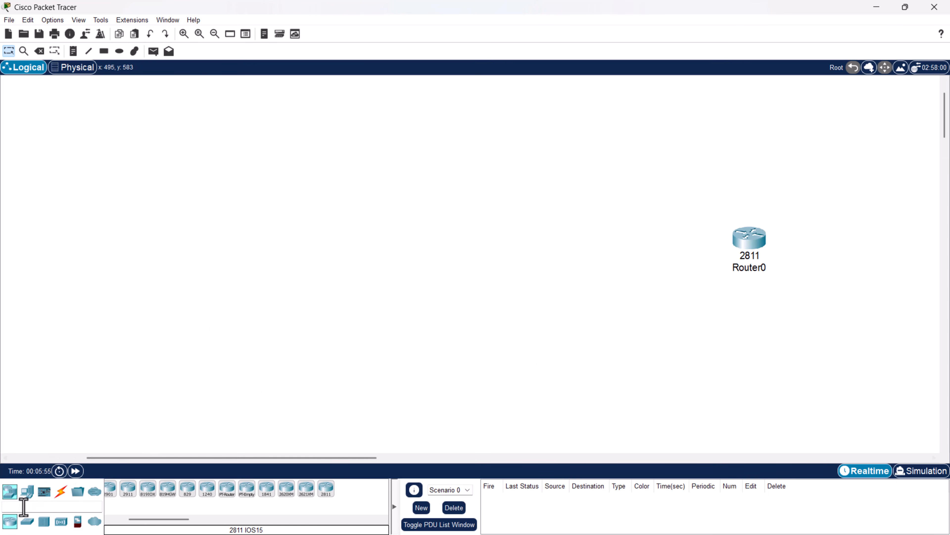
{"action": "left_click", "coordinate": [7, 492]}
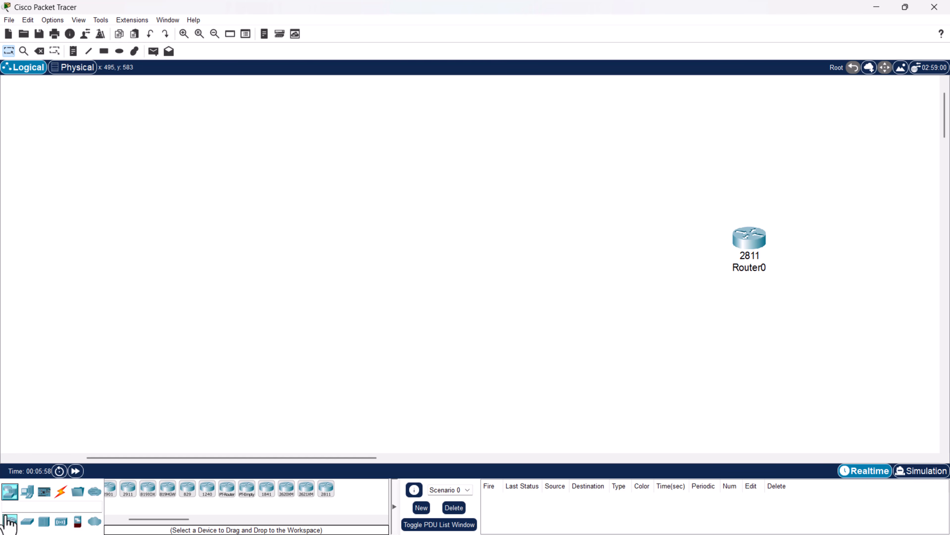
{"action": "left_click", "coordinate": [26, 521]}
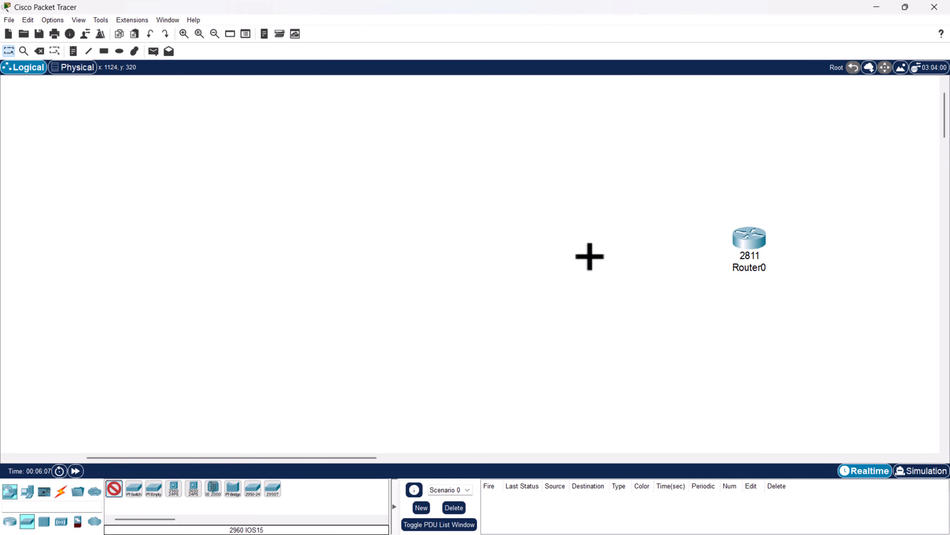
{"action": "left_click", "coordinate": [549, 256]}
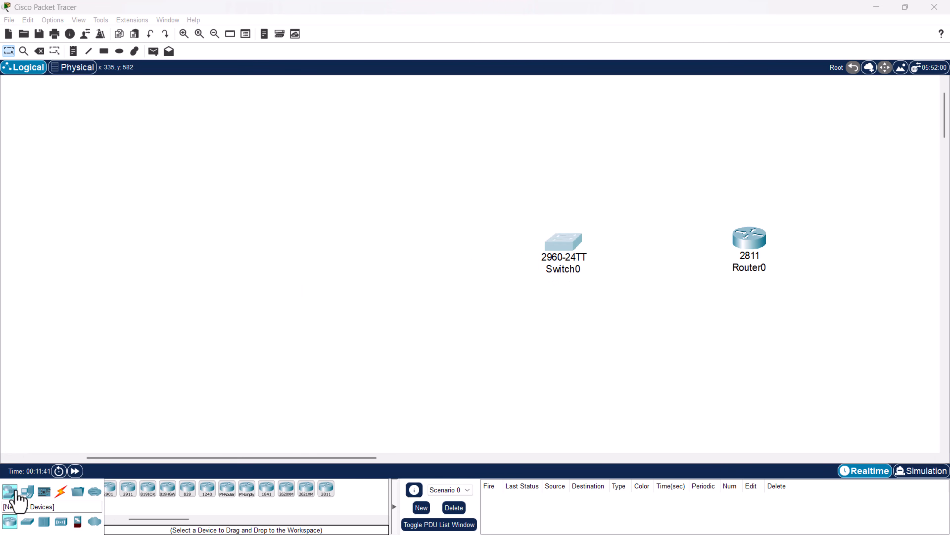
Add a Server-PT end device directly above the switch
{"action": "left_click", "coordinate": [29, 491]}
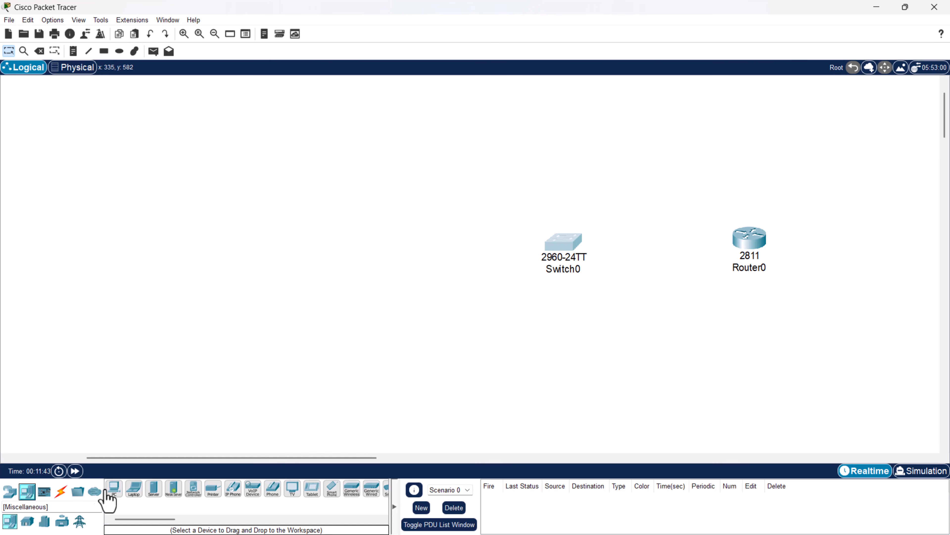
{"action": "left_click", "coordinate": [154, 492]}
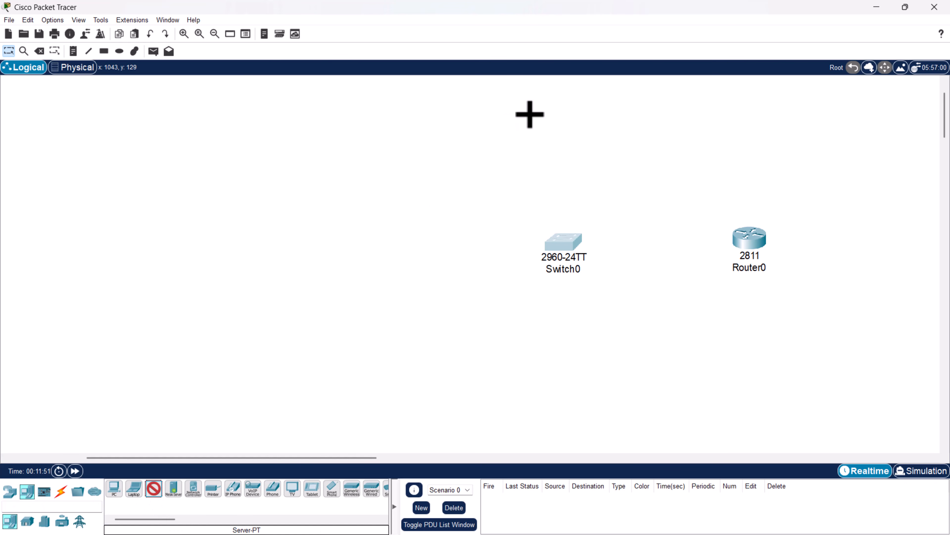
{"action": "left_click", "coordinate": [558, 122]}
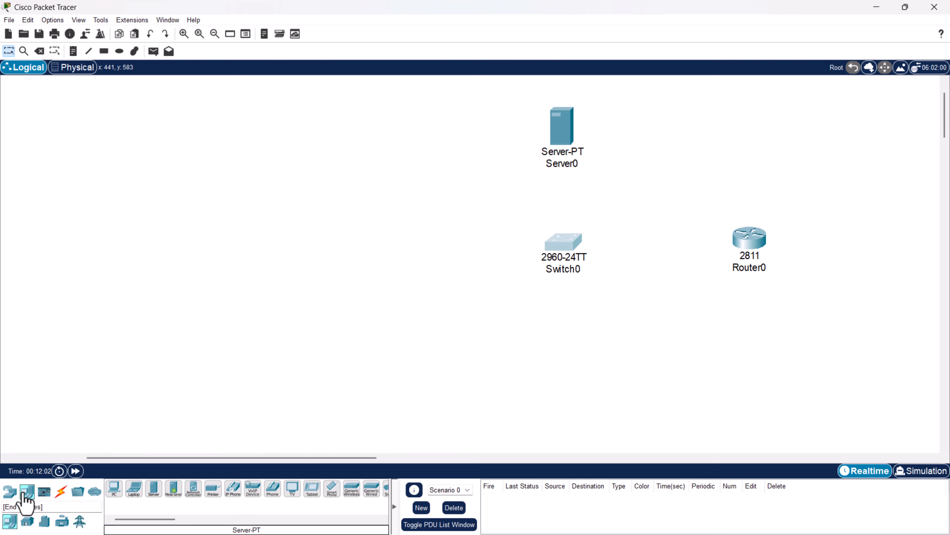
Add two PCs, one above the other, to the left of the switch and a printer below them
{"action": "left_click", "coordinate": [115, 488]}
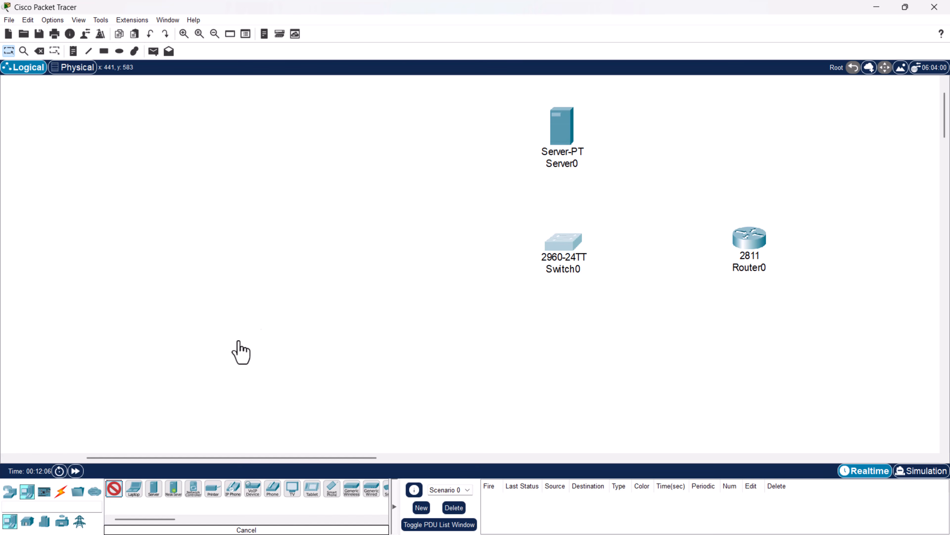
{"action": "left_click", "coordinate": [380, 178]}
{"action": "left_click", "coordinate": [114, 488]}
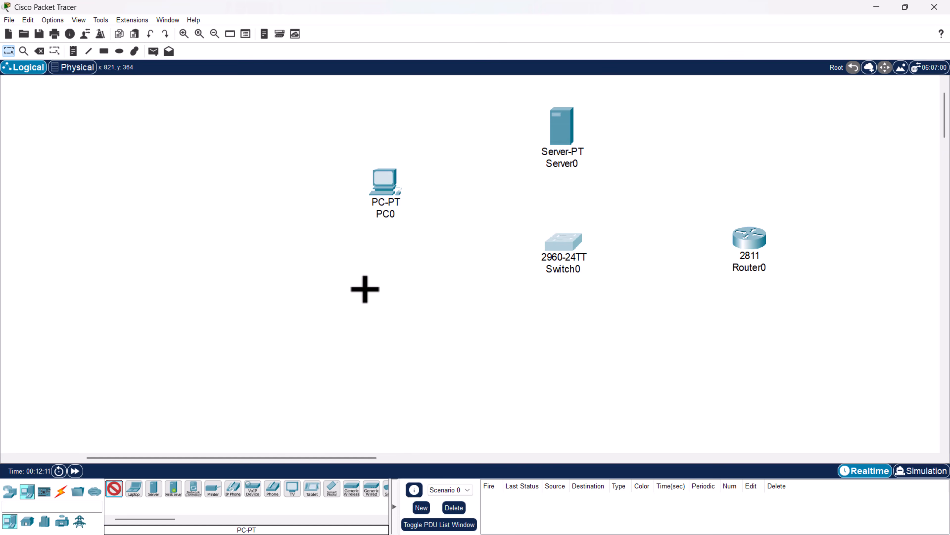
{"action": "left_click", "coordinate": [365, 289]}
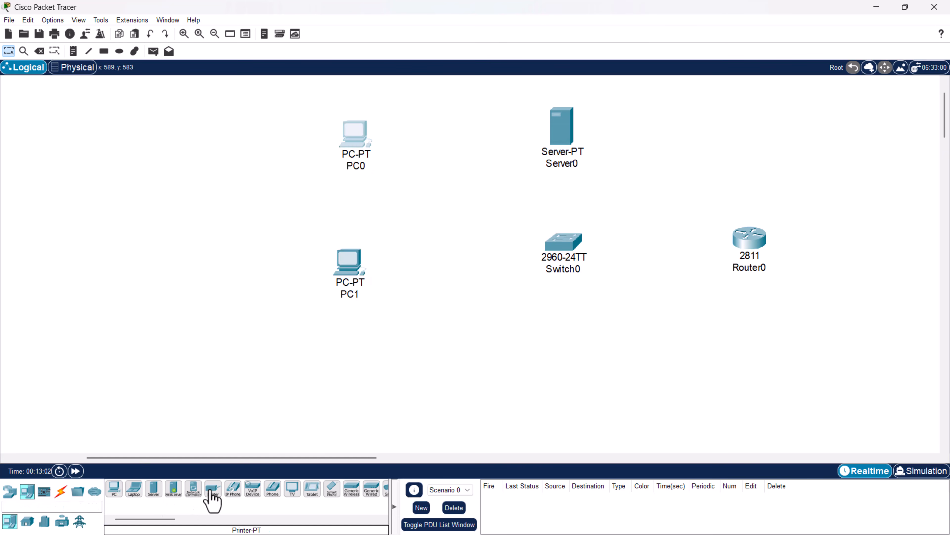
{"action": "left_click", "coordinate": [212, 488]}
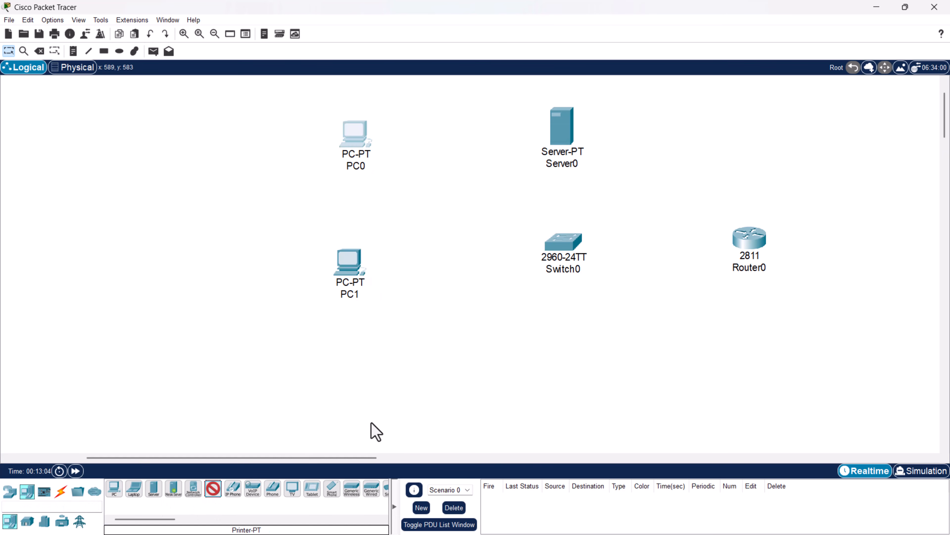
{"action": "left_click", "coordinate": [431, 371]}
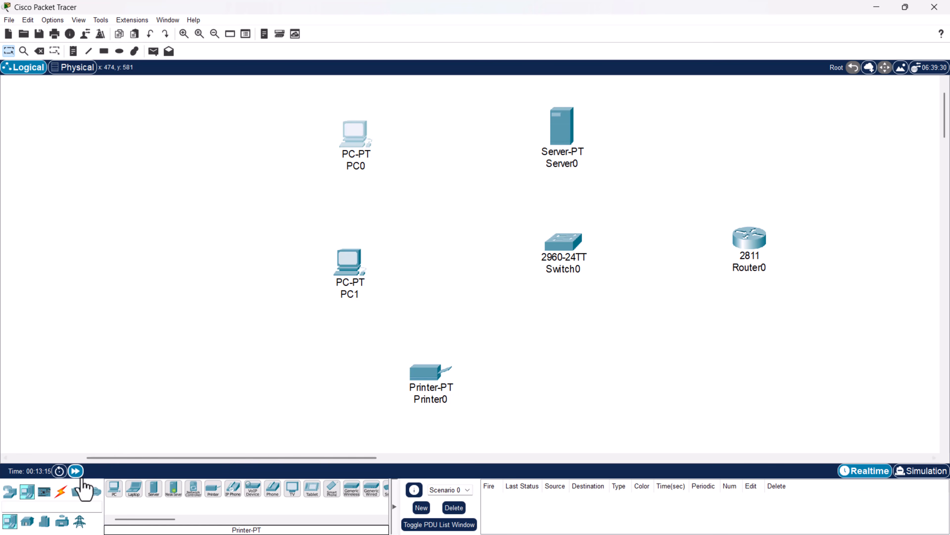
Connect Router0's FastEthernet0/0 to Switch0's FastEthernet0/1 with a copper straight-through cable
{"action": "left_click", "coordinate": [62, 494]}
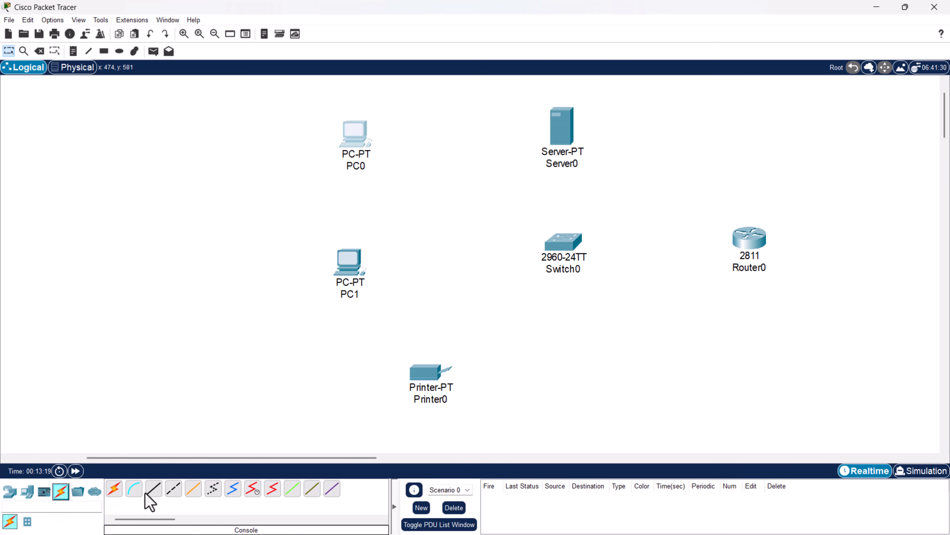
{"action": "left_click", "coordinate": [153, 491]}
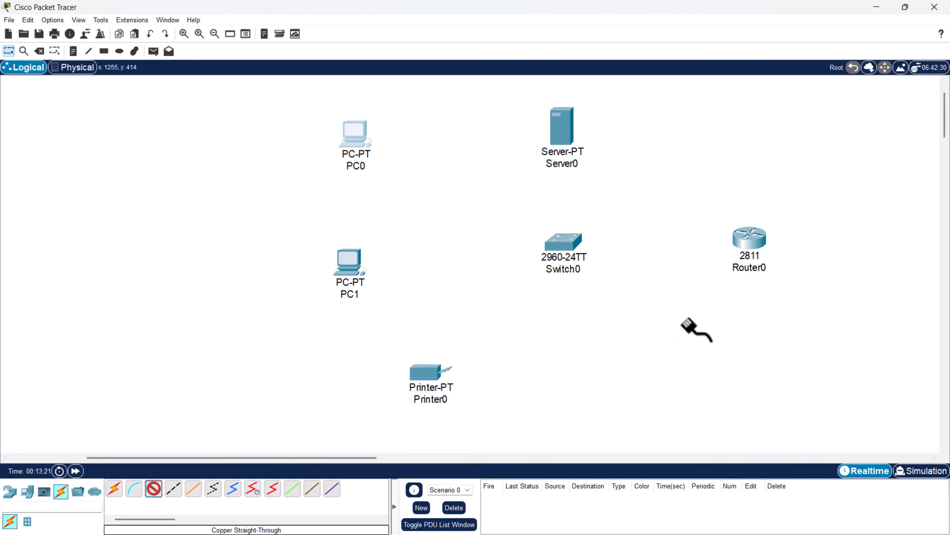
{"action": "left_click", "coordinate": [751, 243]}
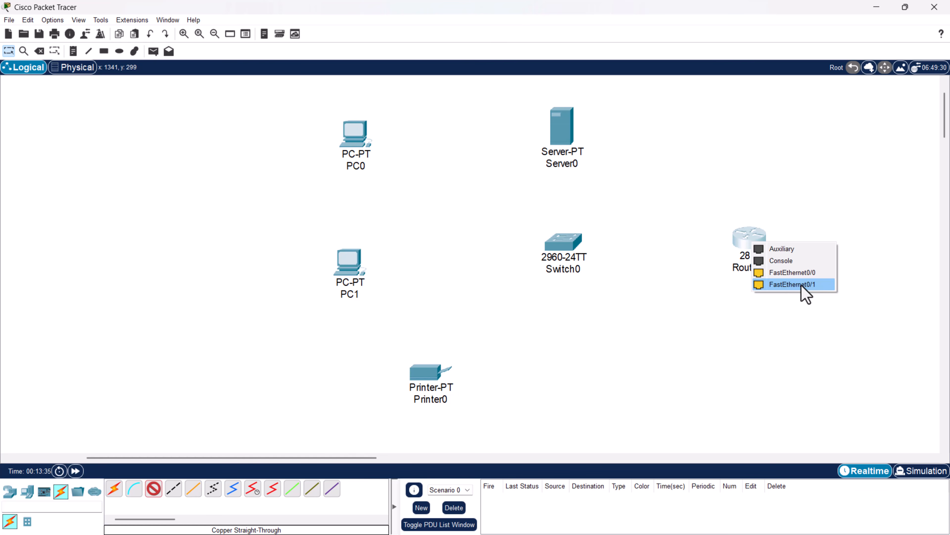
{"action": "left_click", "coordinate": [797, 274]}
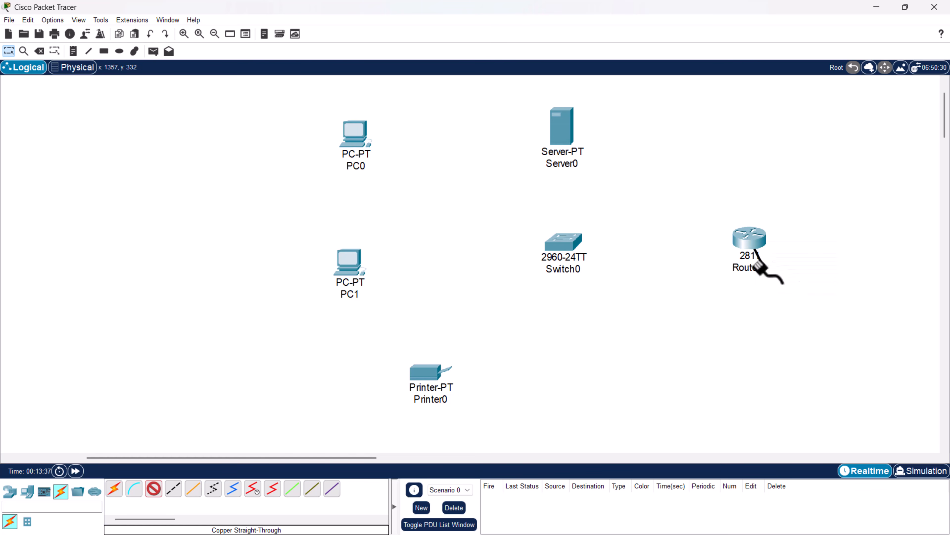
{"action": "left_click", "coordinate": [565, 242]}
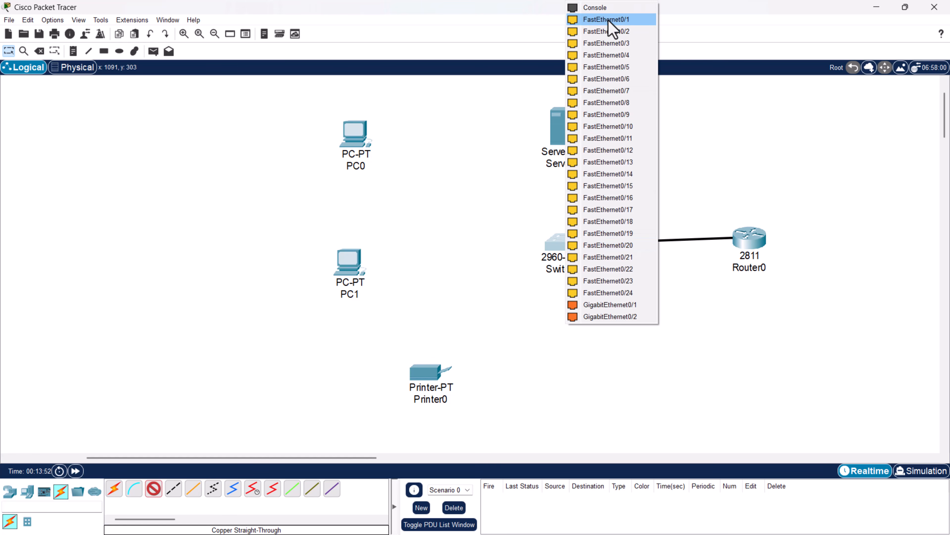
{"action": "left_click", "coordinate": [623, 21]}
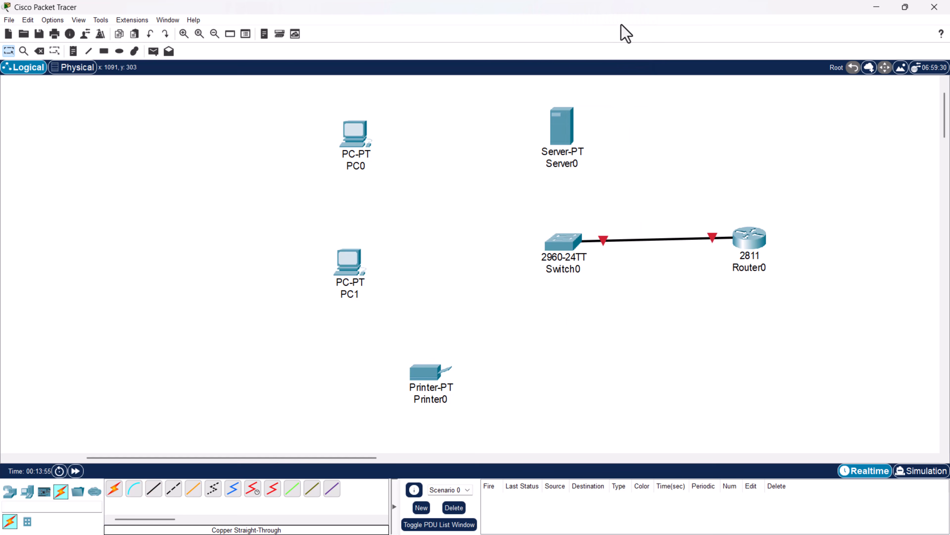
Connect Switch0's FastEthernet0/2 to Server0's FastEthernet0 with a copper straight-through cable
{"action": "left_click", "coordinate": [154, 491]}
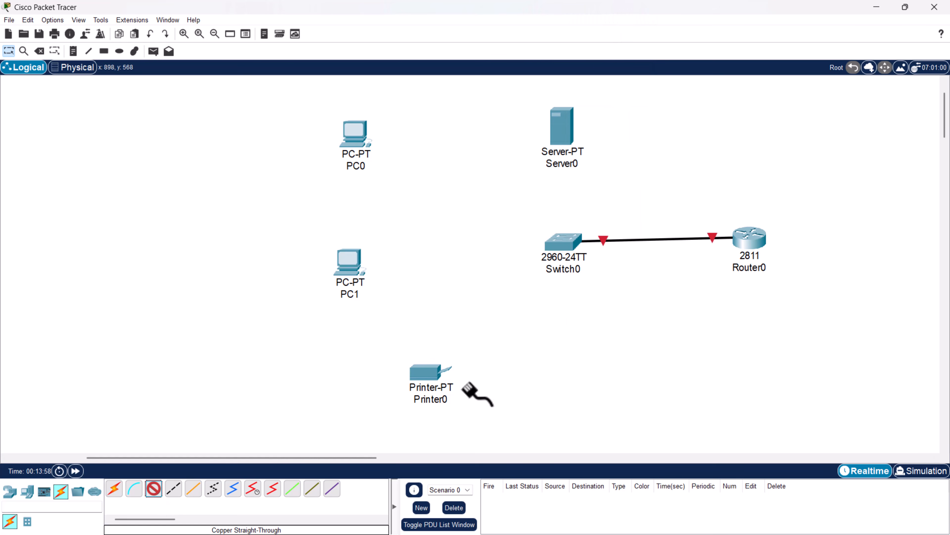
{"action": "left_click", "coordinate": [562, 246]}
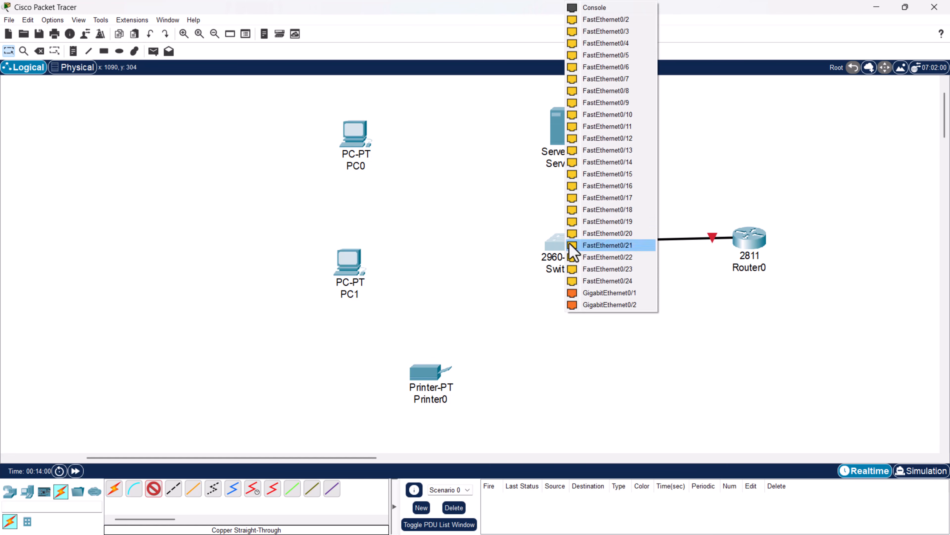
{"action": "left_click", "coordinate": [626, 24]}
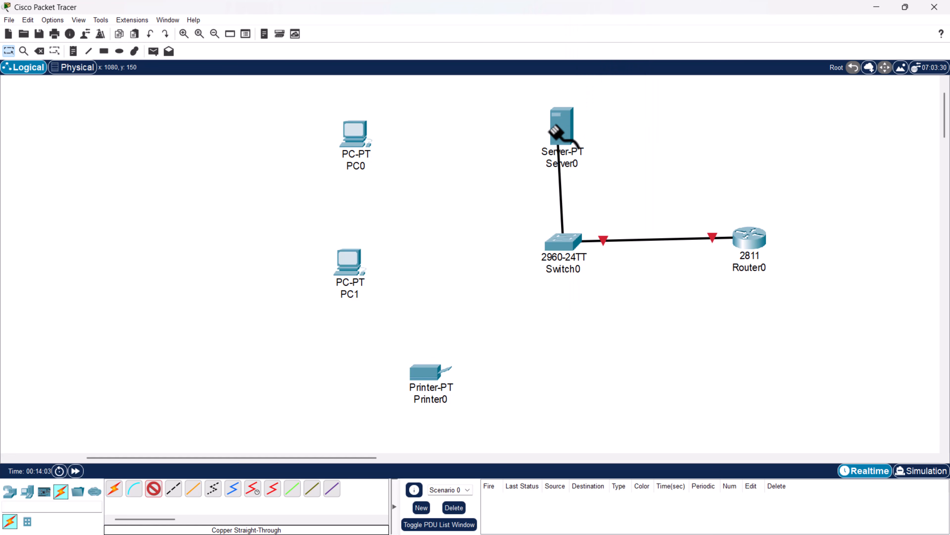
{"action": "left_click", "coordinate": [564, 136]}
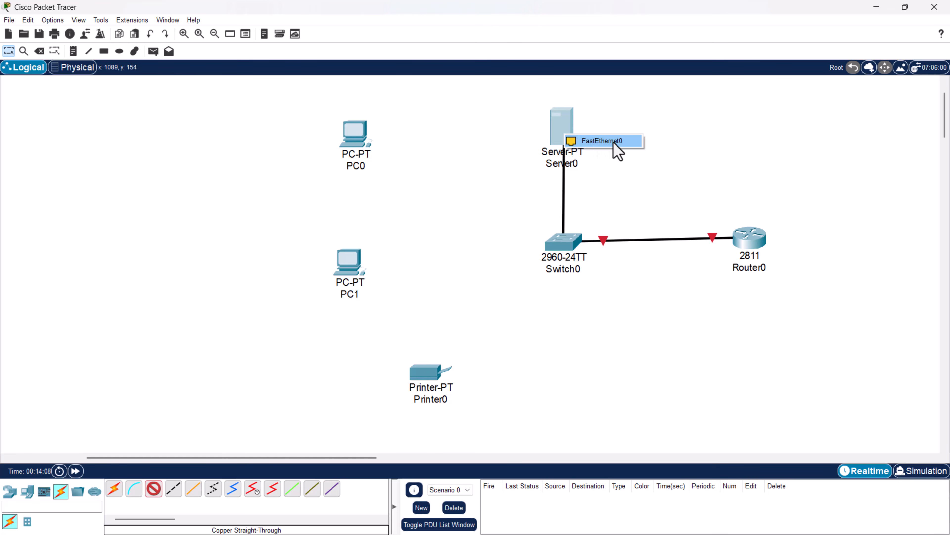
{"action": "left_click", "coordinate": [602, 141]}
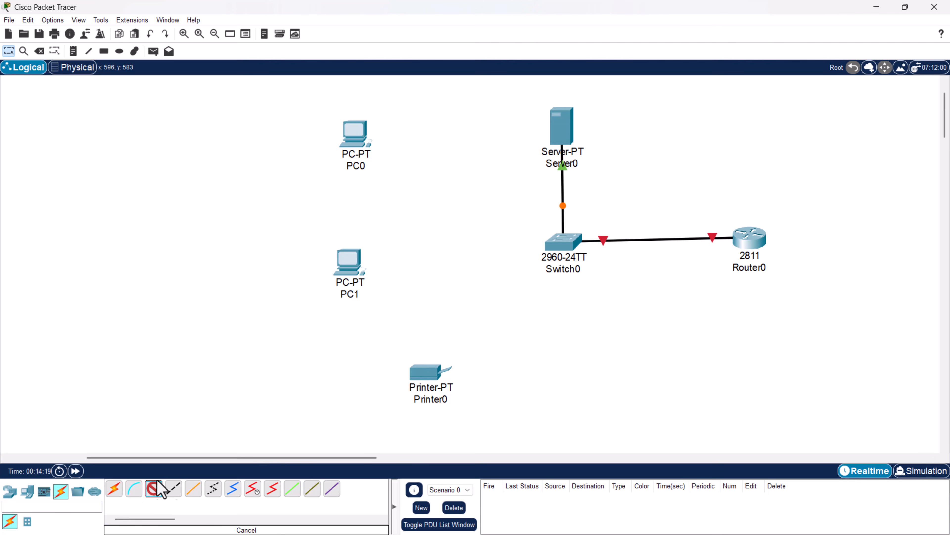
Connect Switch0's FastEthernet0/3 to PC0's FastEthernet0 with a copper straight-through cable
{"action": "left_click", "coordinate": [568, 242]}
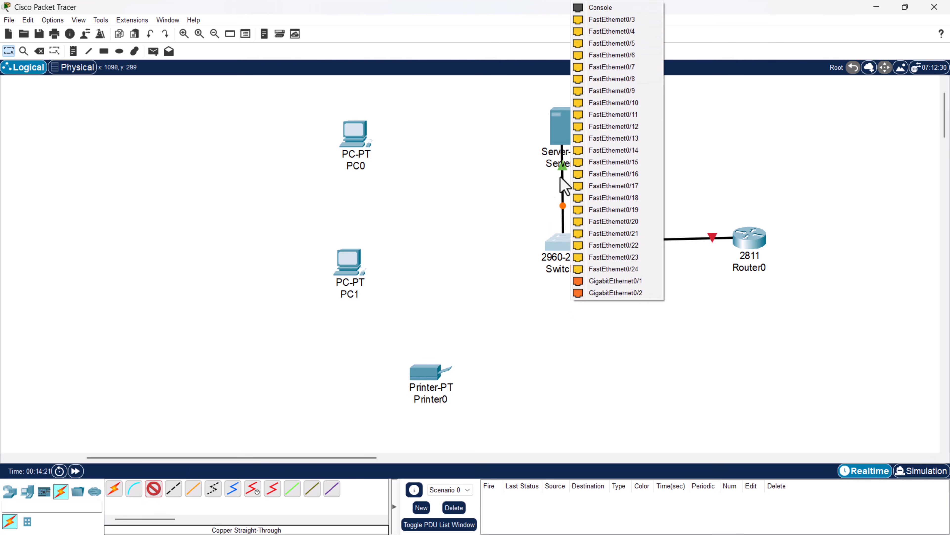
{"action": "left_click", "coordinate": [602, 32]}
{"action": "left_click", "coordinate": [354, 144]}
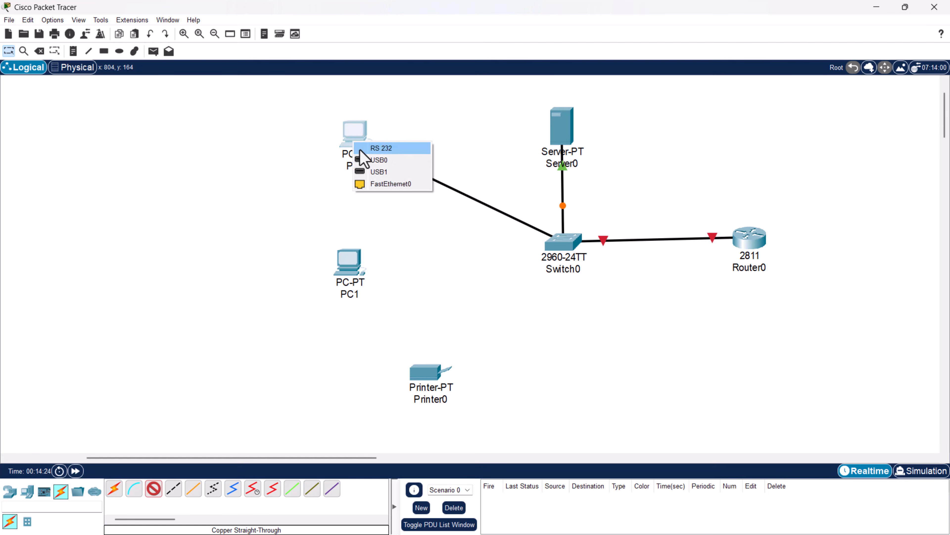
{"action": "left_click", "coordinate": [360, 187]}
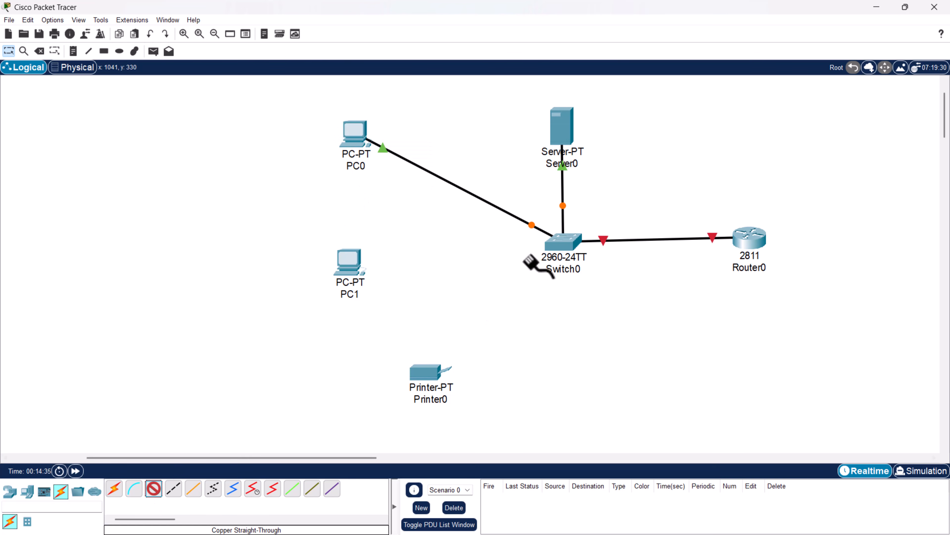
Connect Switch0's FastEthernet0/4 to PC1's FastEthernet0 with a copper straight-through cable
{"action": "left_click", "coordinate": [564, 244]}
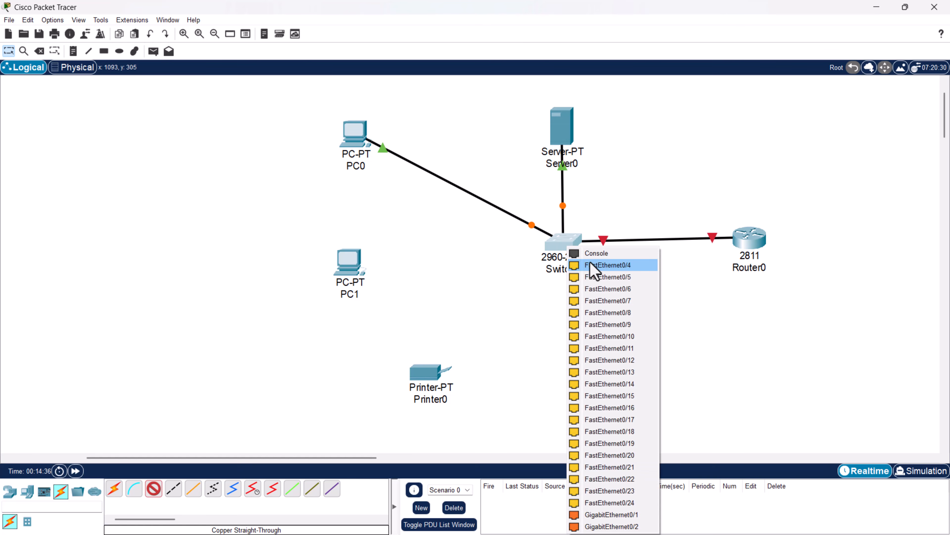
{"action": "left_click", "coordinate": [598, 265]}
{"action": "left_click", "coordinate": [348, 268]}
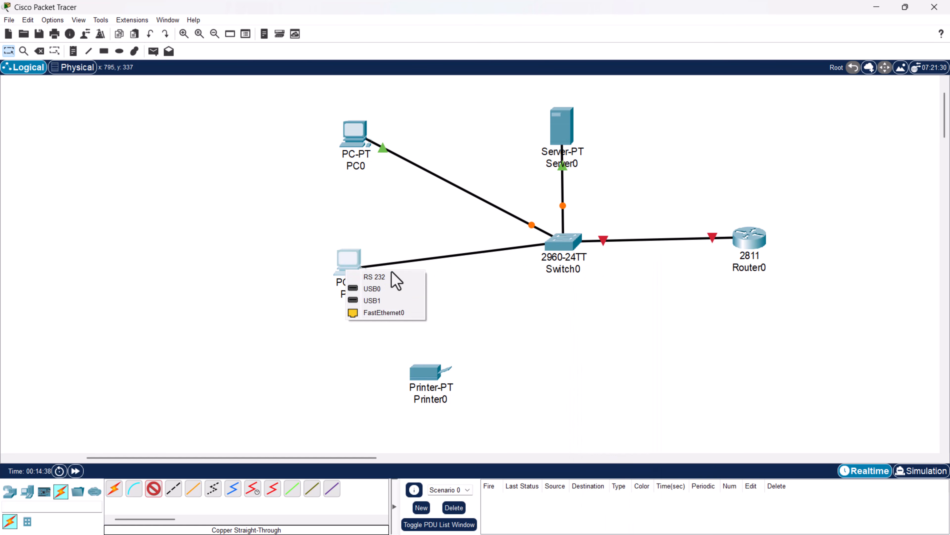
{"action": "left_click", "coordinate": [382, 313]}
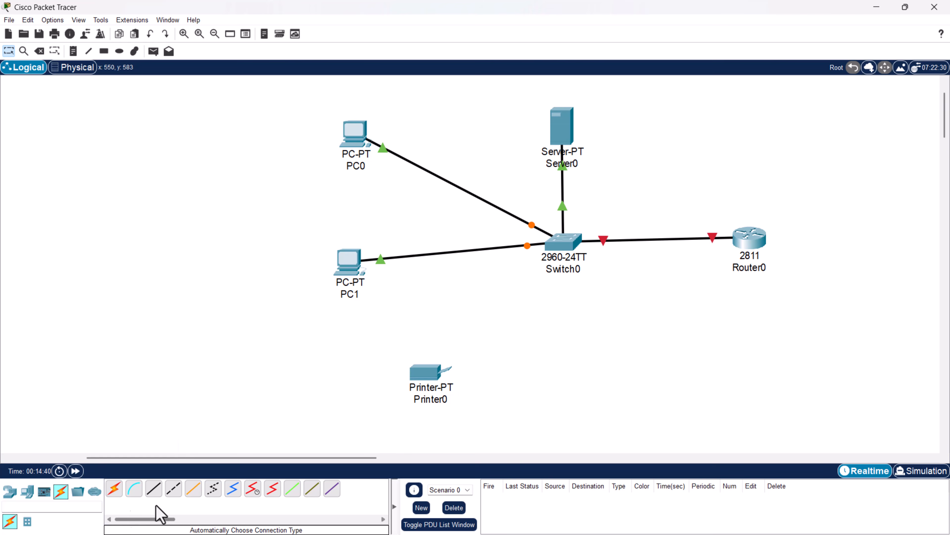
Connect Switch0's FastEthernet0/5 to Printer0's FastEthernet0 with a copper straight-through cable
{"action": "left_click", "coordinate": [153, 489]}
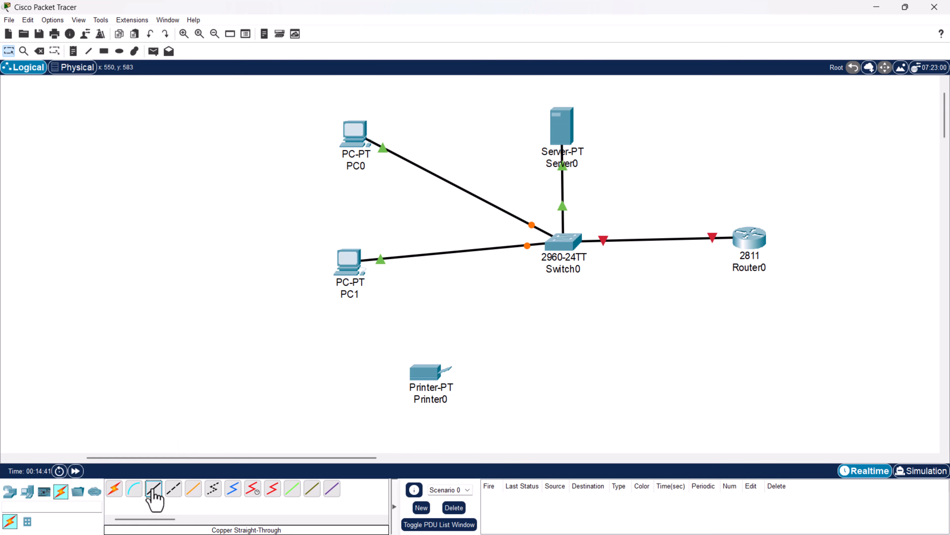
{"action": "left_click", "coordinate": [576, 244]}
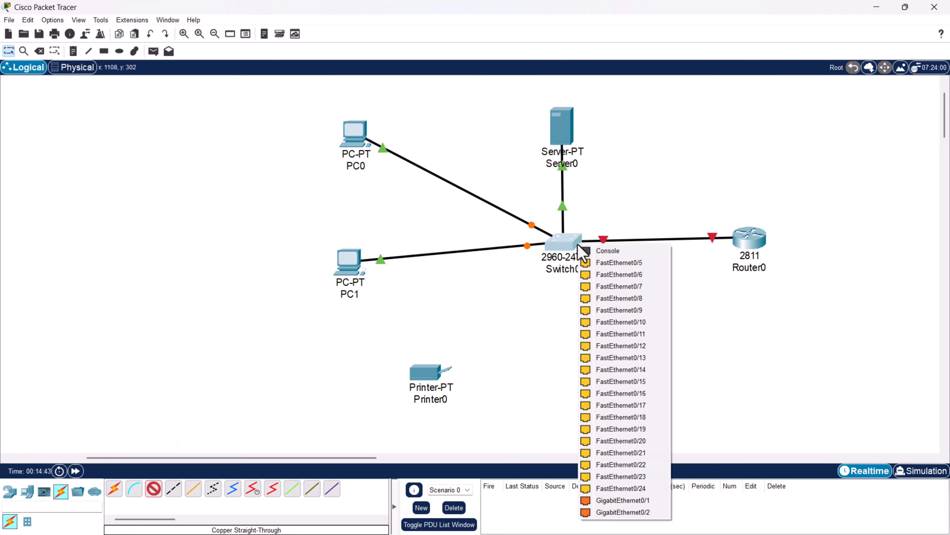
{"action": "left_click", "coordinate": [609, 263]}
{"action": "left_click", "coordinate": [428, 375]}
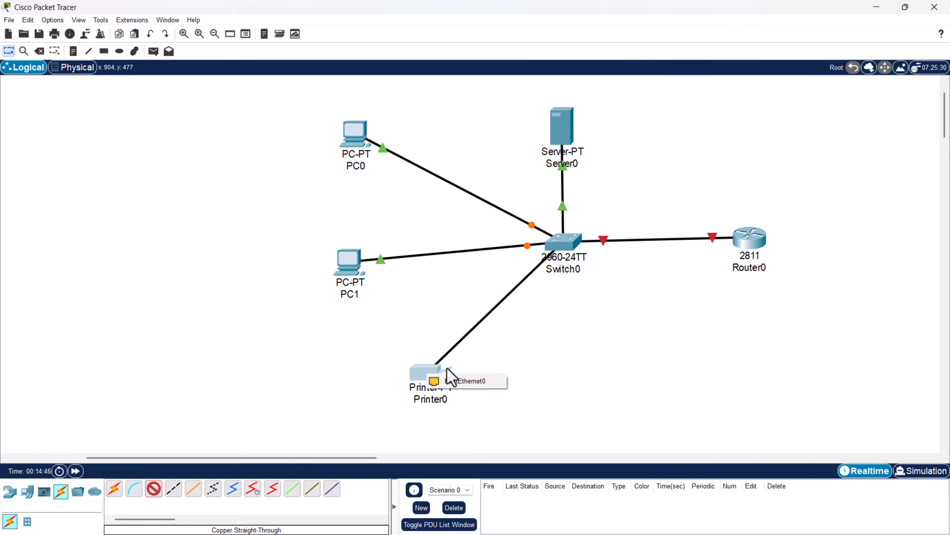
{"action": "left_click", "coordinate": [464, 380]}
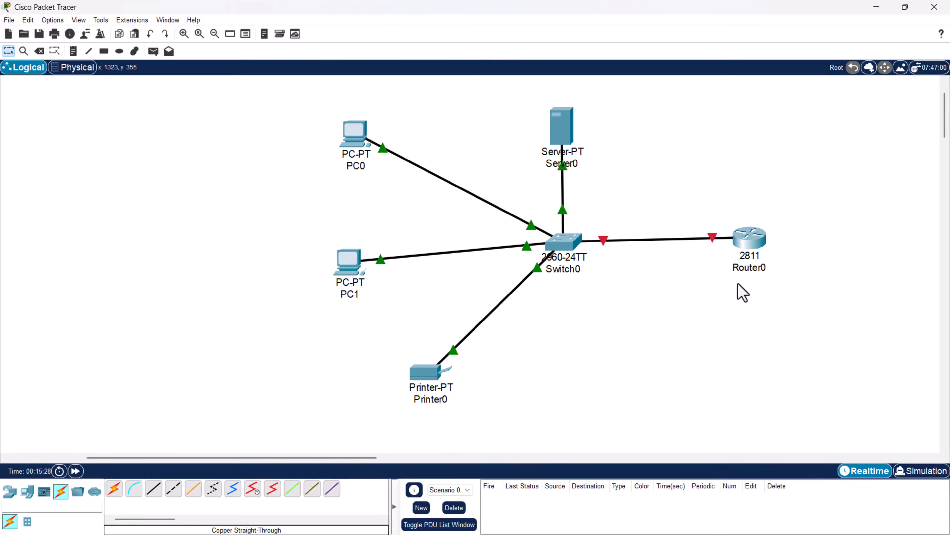
Add the text note 192.168.1.1 below Router0 in the workspace
{"action": "left_click", "coordinate": [74, 57]}
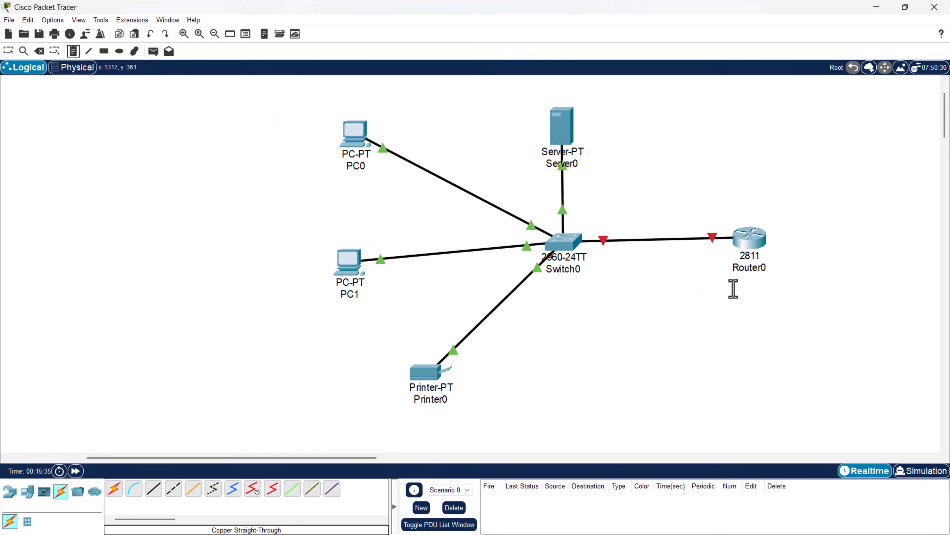
{"action": "left_click", "coordinate": [722, 292]}
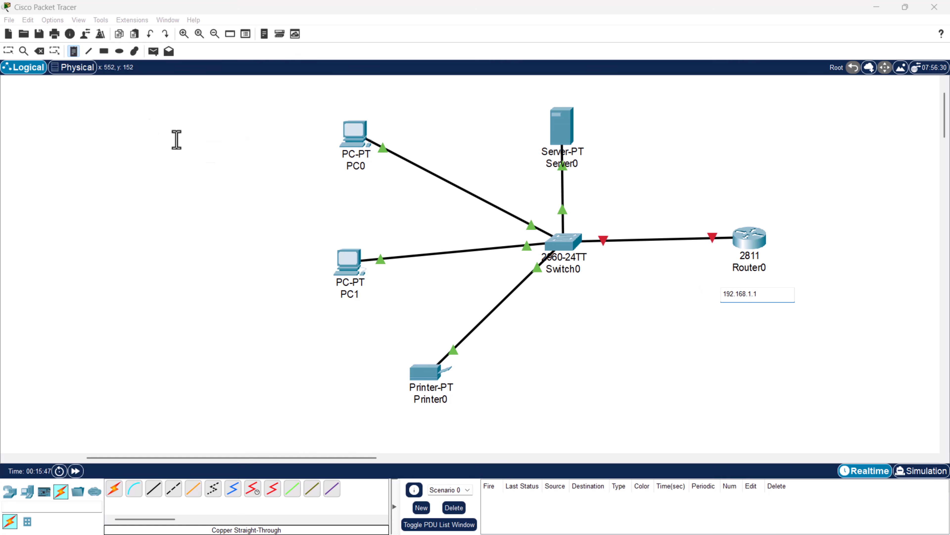
{"action": "left_click", "coordinate": [7, 55]}
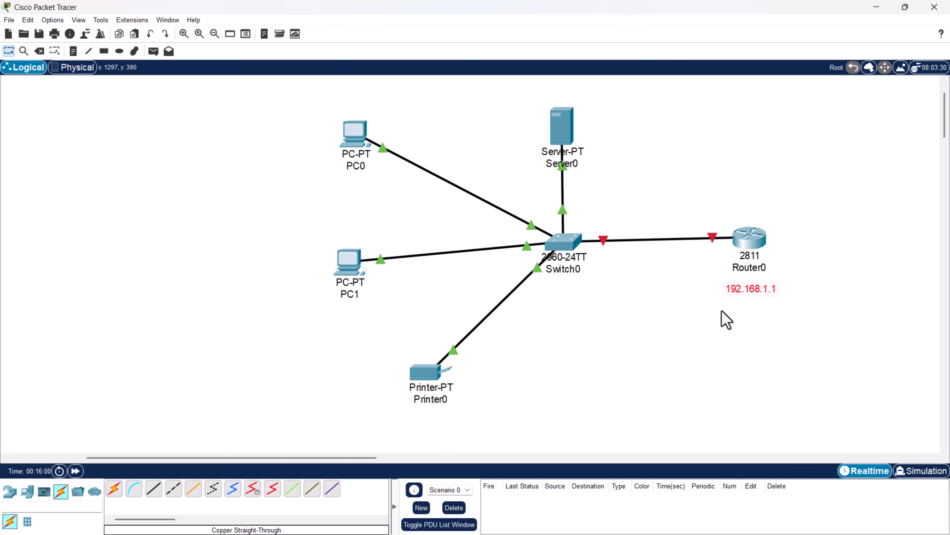
Move Server0 slightly toward the router side and add the text note 192.168.1.2 below it
{"action": "left_click_drag", "start_coordinate": [563, 131], "coordinate": [607, 122]}
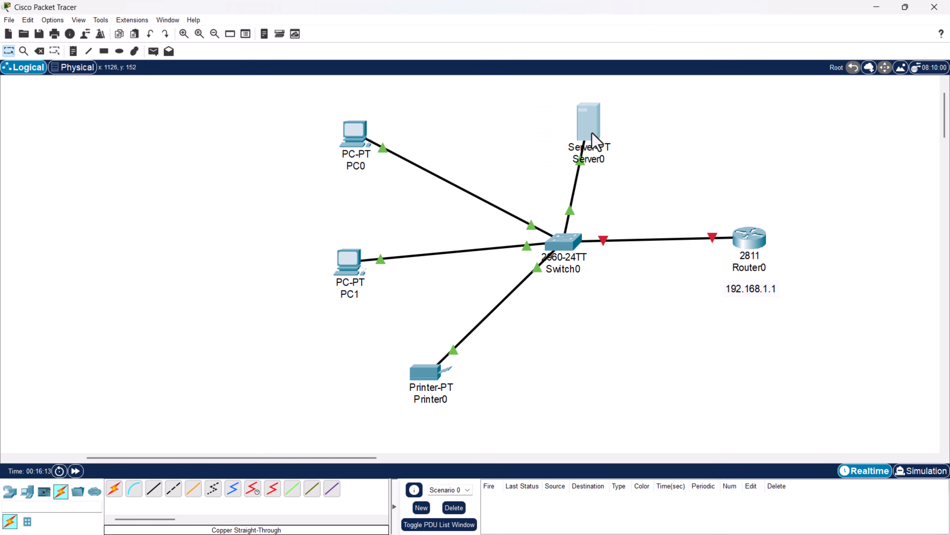
{"action": "left_click_drag", "start_coordinate": [591, 133], "coordinate": [598, 133]}
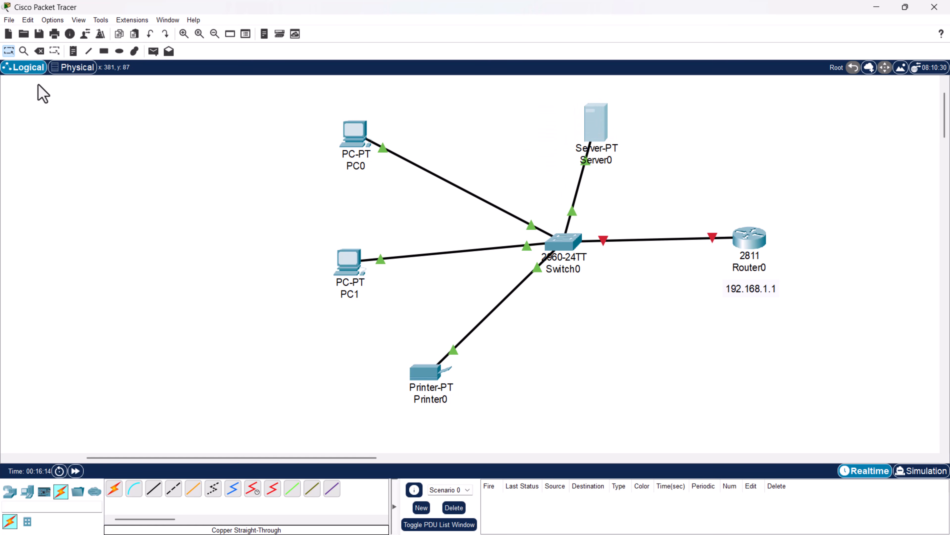
{"action": "left_click", "coordinate": [74, 52]}
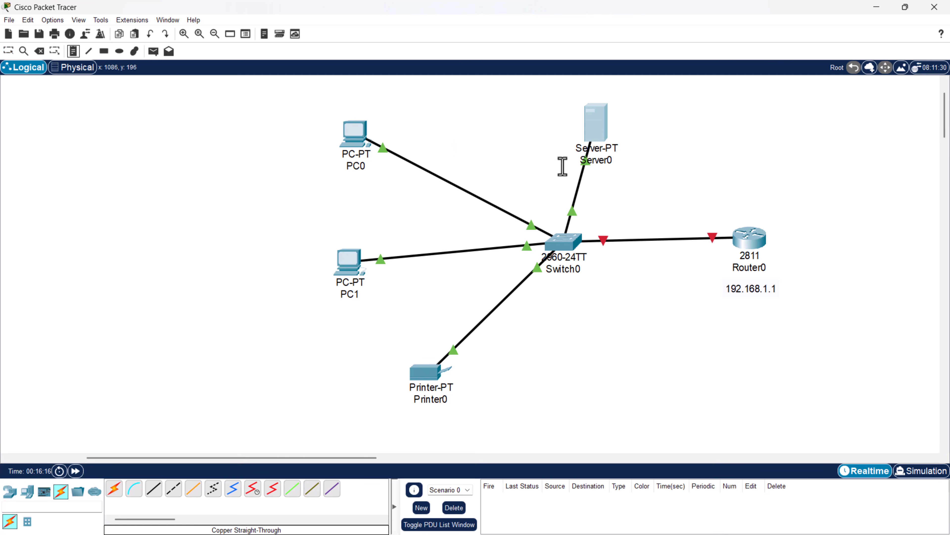
{"action": "left_click", "coordinate": [606, 174]}
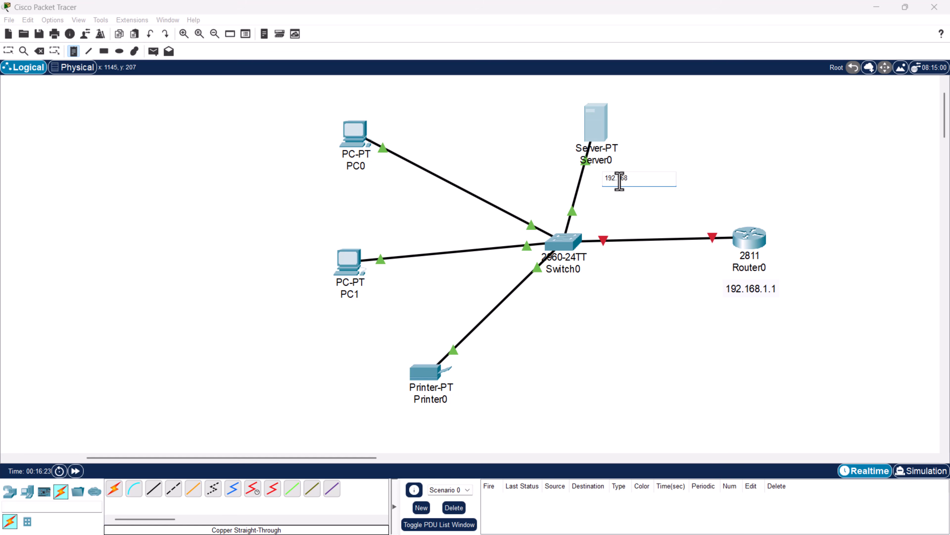
{"action": "key", "text": "Escape"}
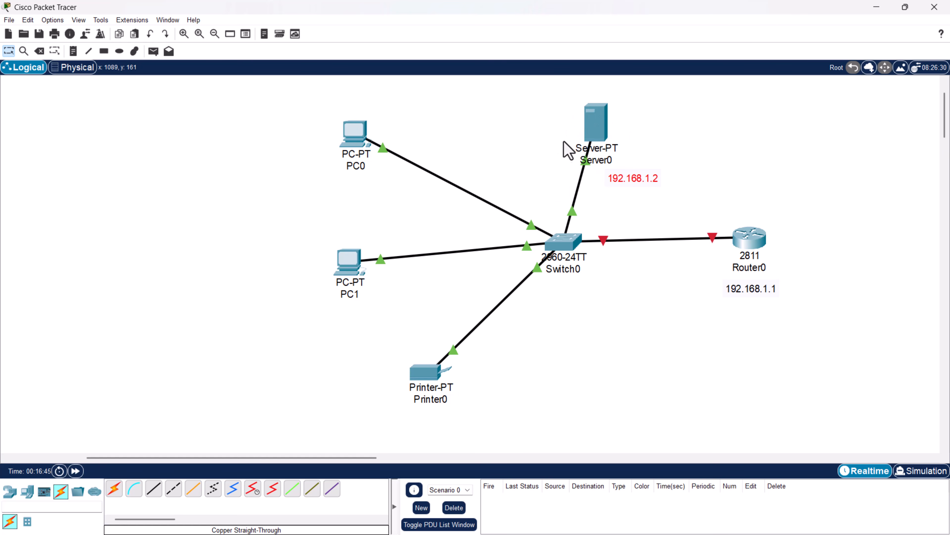
Move Router0 slightly farther away from Switch0
{"action": "mouse_move", "coordinate": [753, 252]}
{"action": "left_mouse_down"}
{"action": "mouse_move", "coordinate": [754, 236]}
{"action": "mouse_move", "coordinate": [753, 258]}
{"action": "mouse_move", "coordinate": [749, 244]}
{"action": "left_mouse_up"}
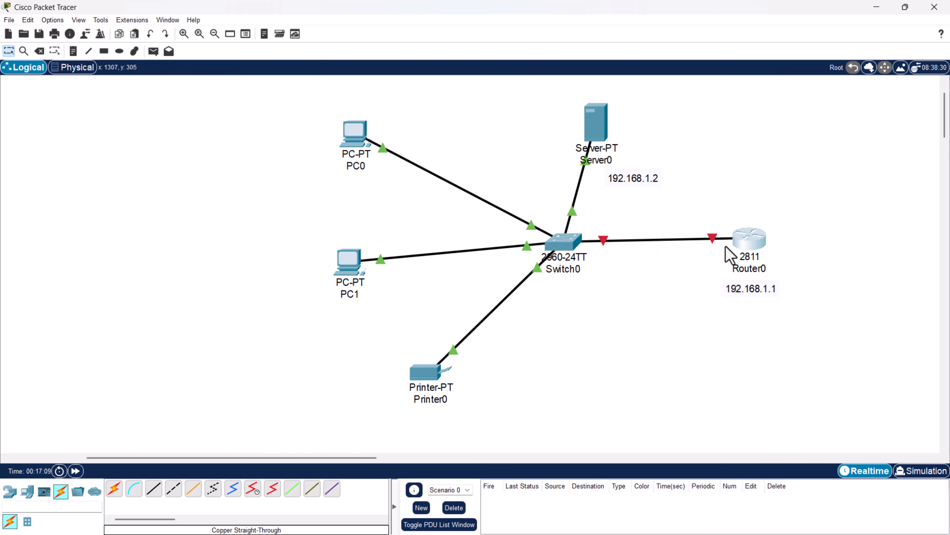
{"action": "left_click_drag", "start_coordinate": [749, 241], "coordinate": [746, 242]}
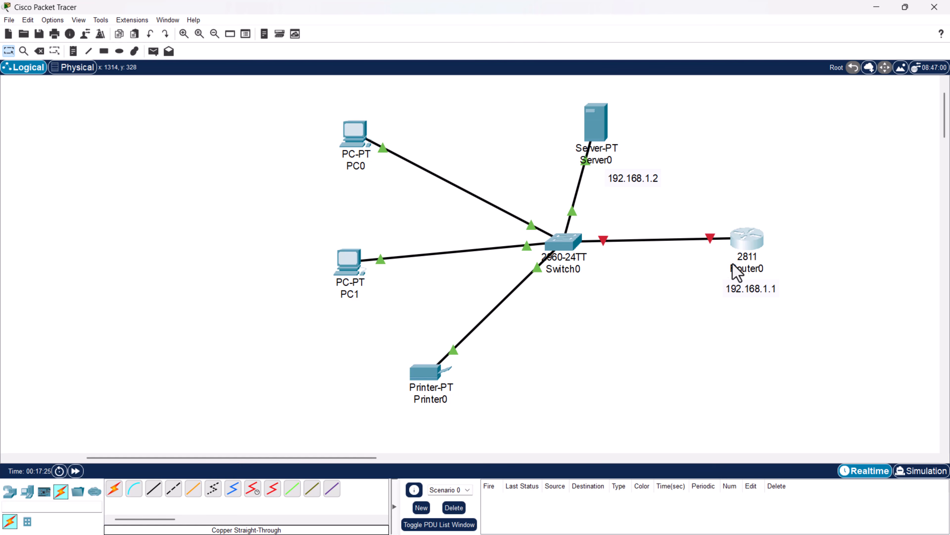
{"action": "mouse_move", "coordinate": [744, 247]}
{"action": "left_mouse_down"}
{"action": "mouse_move", "coordinate": [774, 244]}
{"action": "mouse_move", "coordinate": [761, 248]}
{"action": "left_mouse_up"}
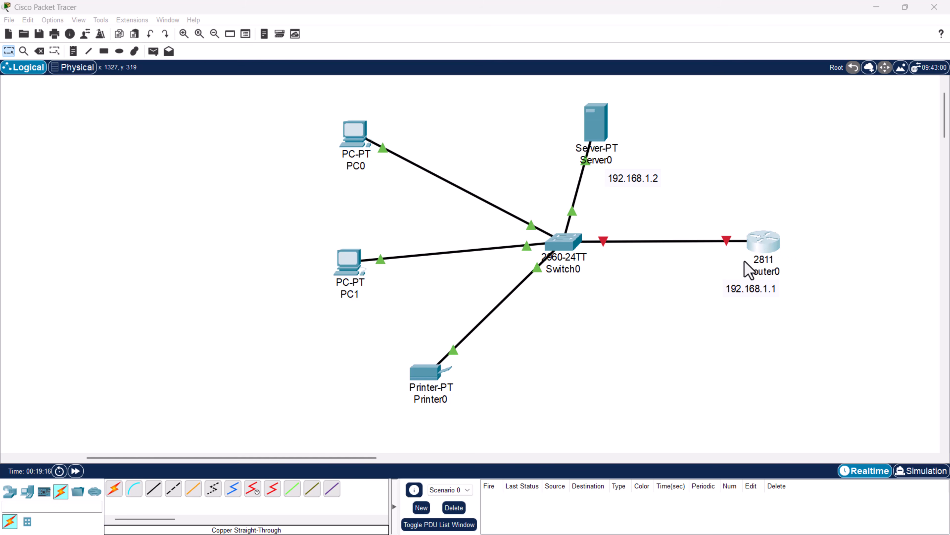
Open Router0's graphical configuration and examine the IPv4 address and subnet mask settings of FastEthernet0/0
{"action": "left_click", "coordinate": [766, 250]}
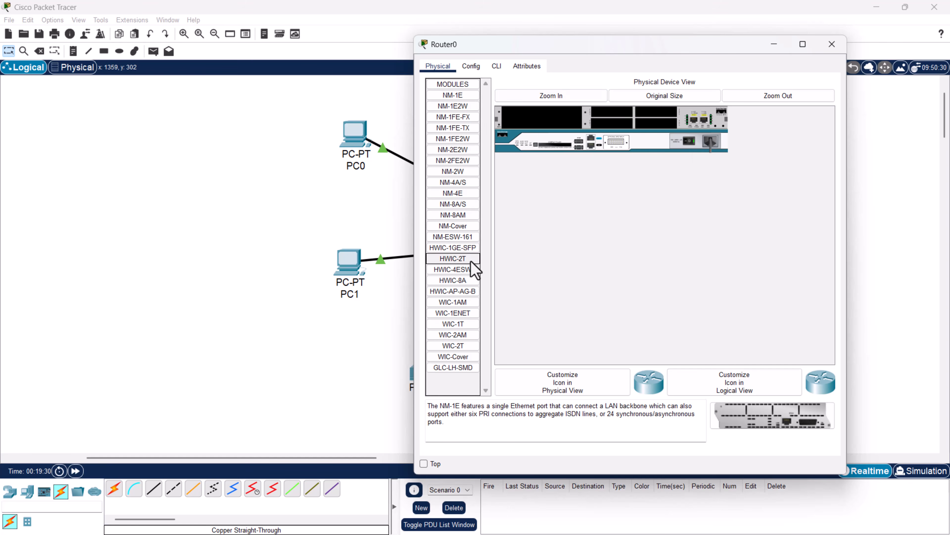
{"action": "left_click", "coordinate": [471, 66]}
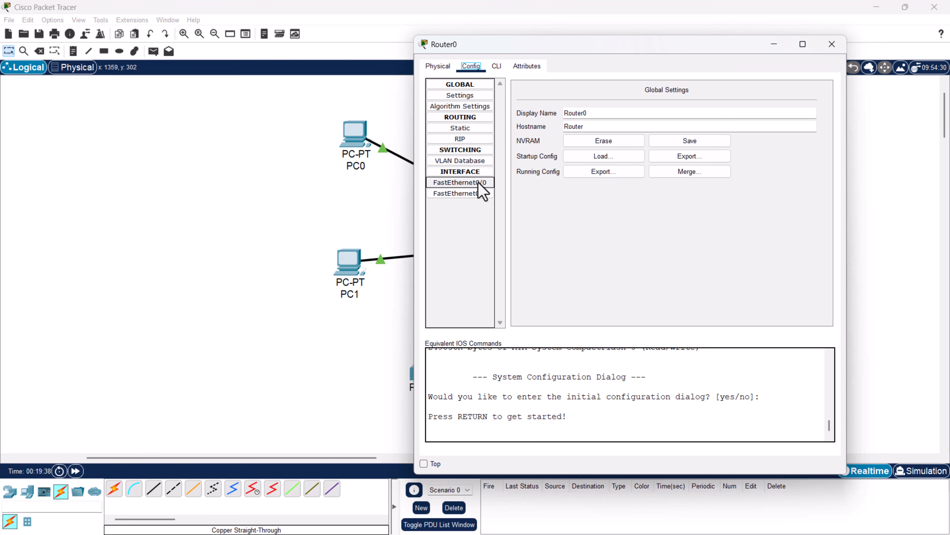
{"action": "left_click", "coordinate": [441, 185]}
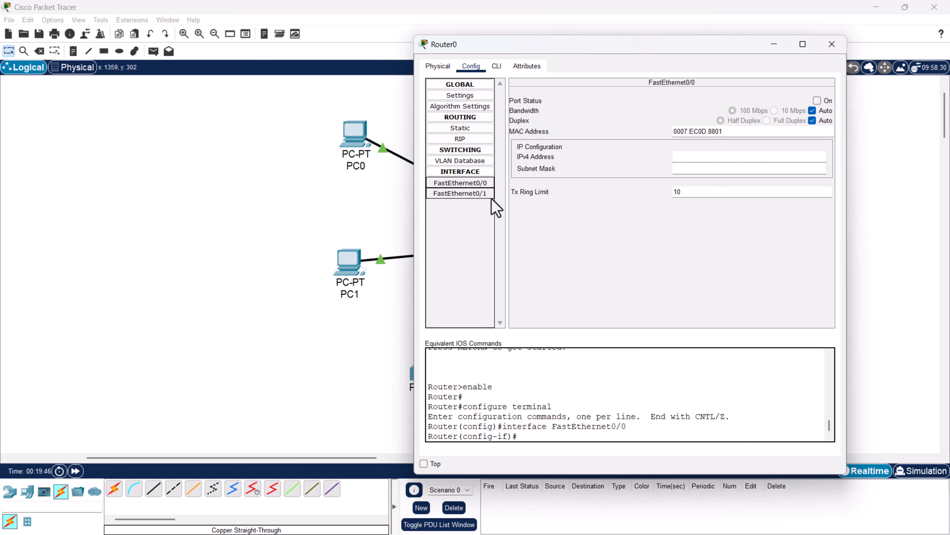
{"action": "left_click", "coordinate": [457, 185]}
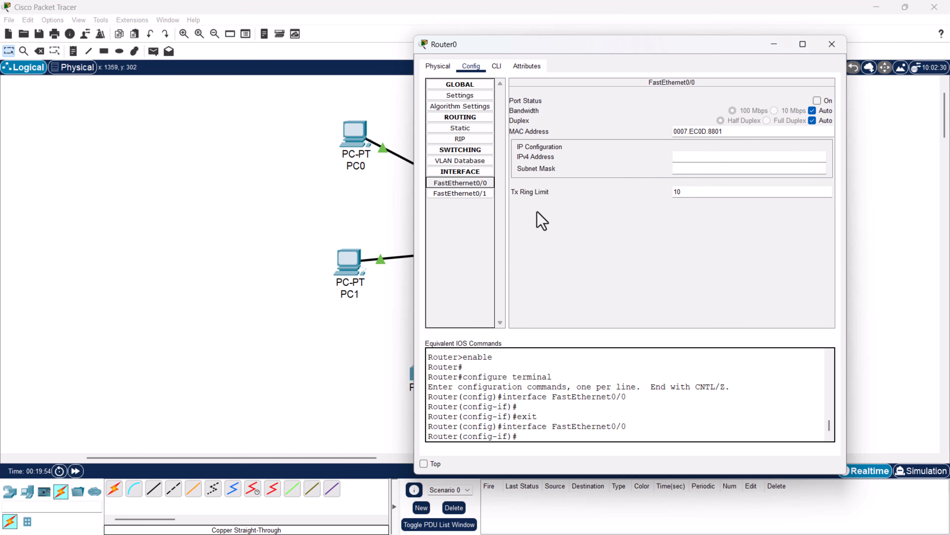
{"action": "left_click", "coordinate": [442, 183]}
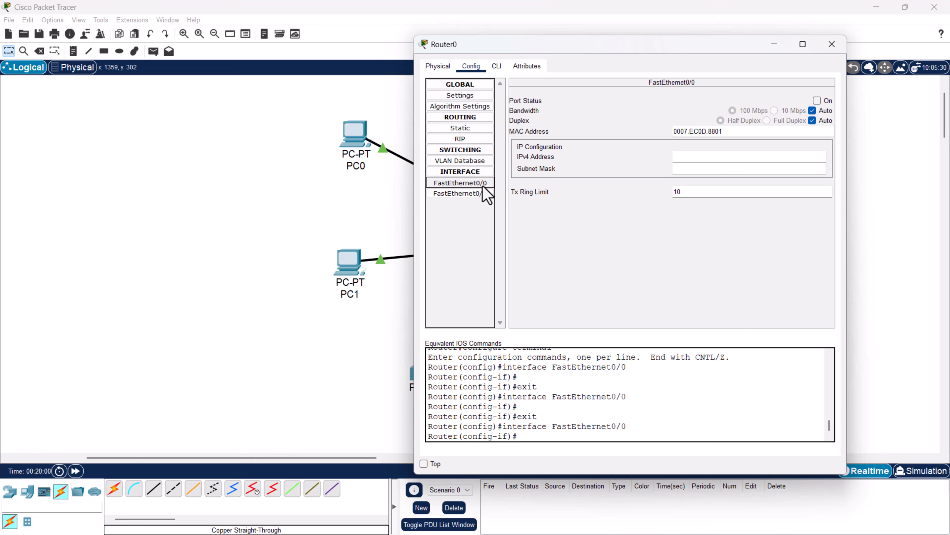
{"action": "left_click_drag", "start_coordinate": [696, 43], "coordinate": [525, 61]}
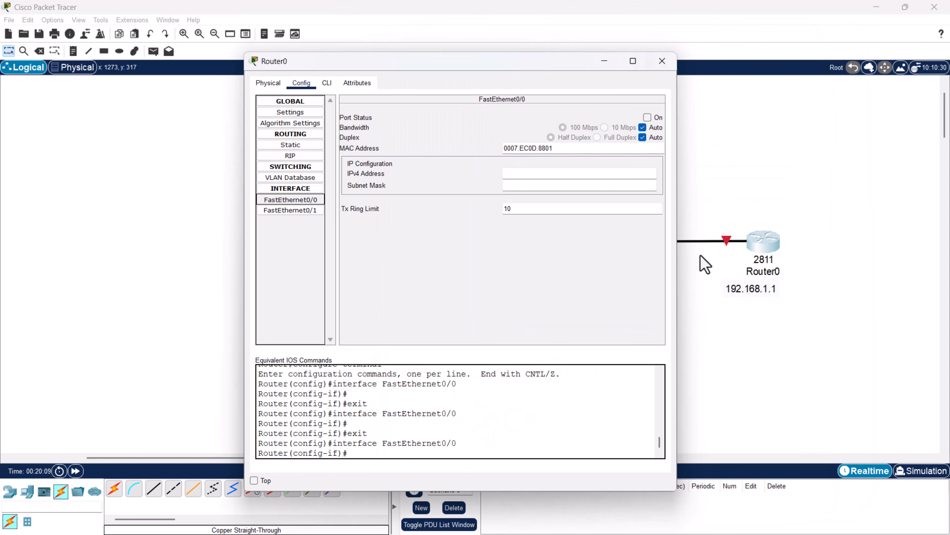
{"action": "left_click_drag", "start_coordinate": [557, 71], "coordinate": [413, 85]}
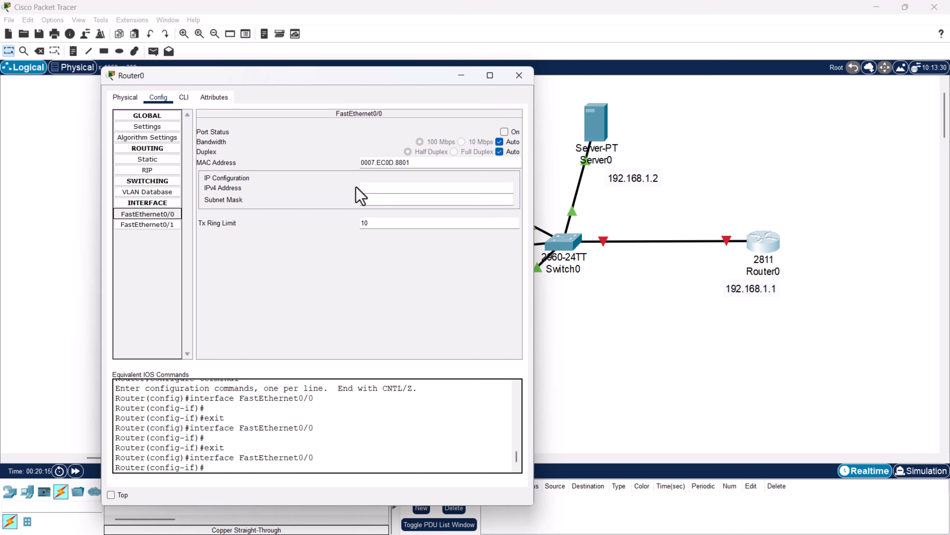
{"action": "left_click", "coordinate": [367, 191]}
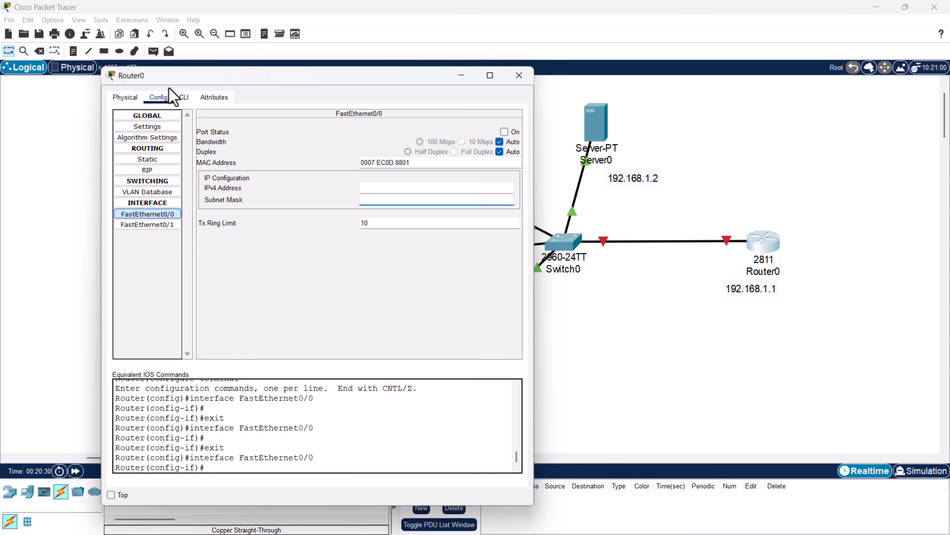
Open Router0's command line and exit the configuration modes back to the user EXEC prompt
{"action": "left_click", "coordinate": [184, 98]}
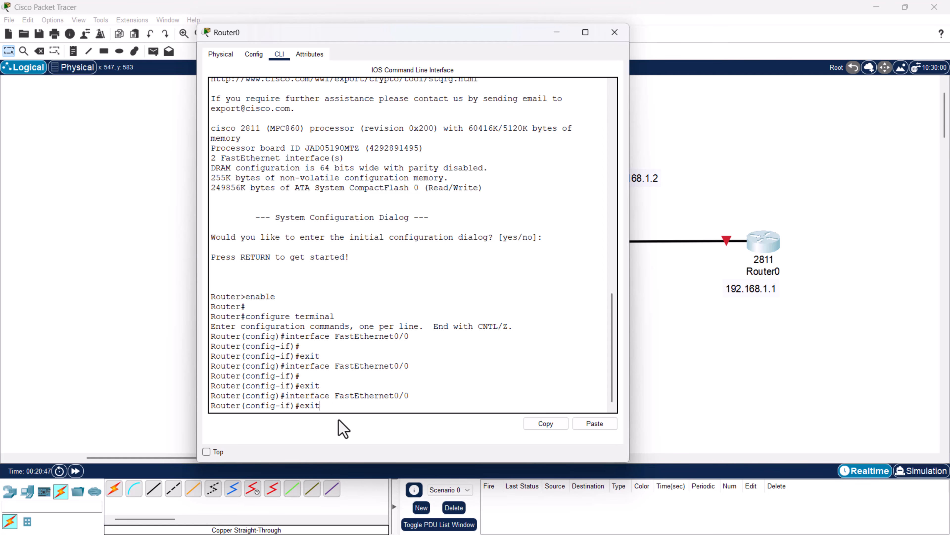
{"action": "key", "text": "Return"}
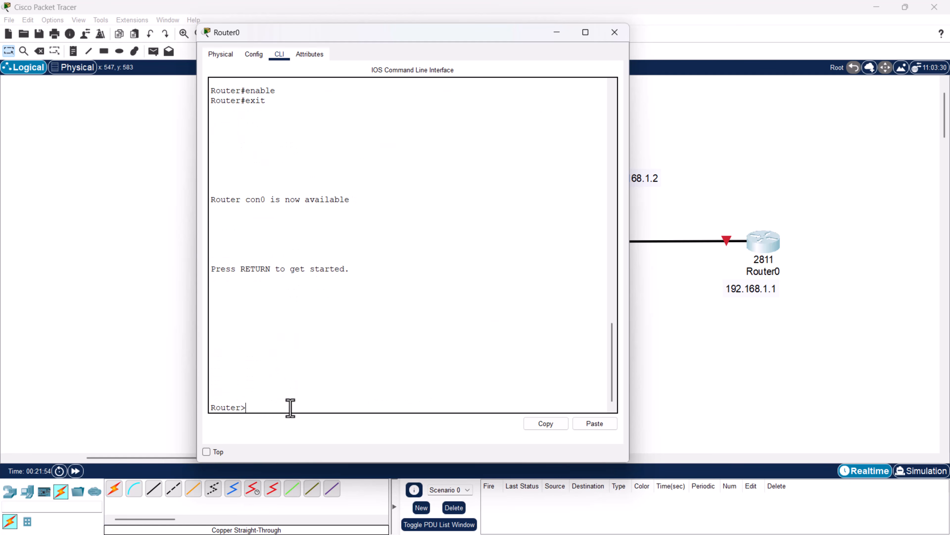
{"action": "key", "text": "Return"}
{"action": "key", "text": "Return"}
{"action": "key", "text": "Return"}
{"action": "key", "text": "Return"}
{"action": "key", "text": "Return"}
{"action": "key", "text": "Return"}
{"action": "key", "text": "Return"}
{"action": "key", "text": "Return"}
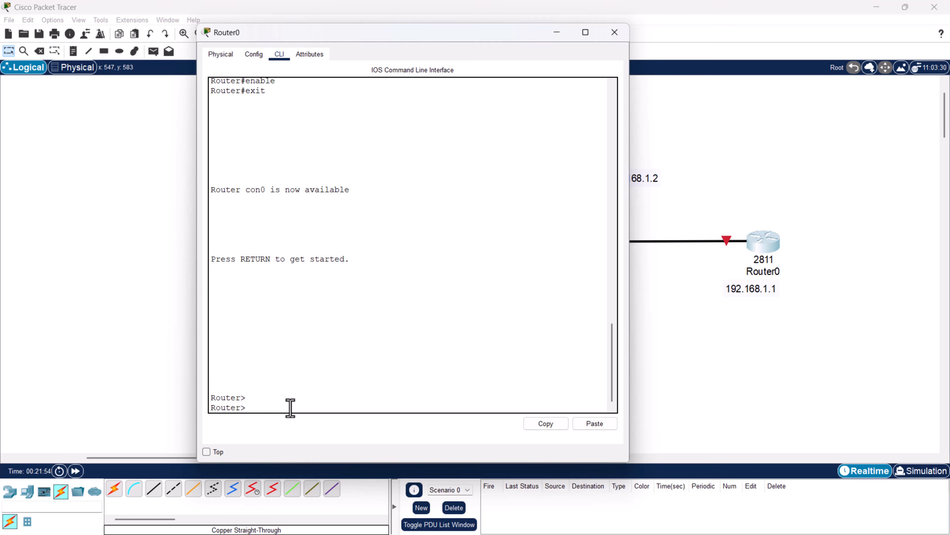
{"action": "key", "text": "Return"}
{"action": "key", "text": "Return"}
{"action": "key", "text": "Return"}
{"action": "key", "text": "Return"}
{"action": "key", "text": "Return"}
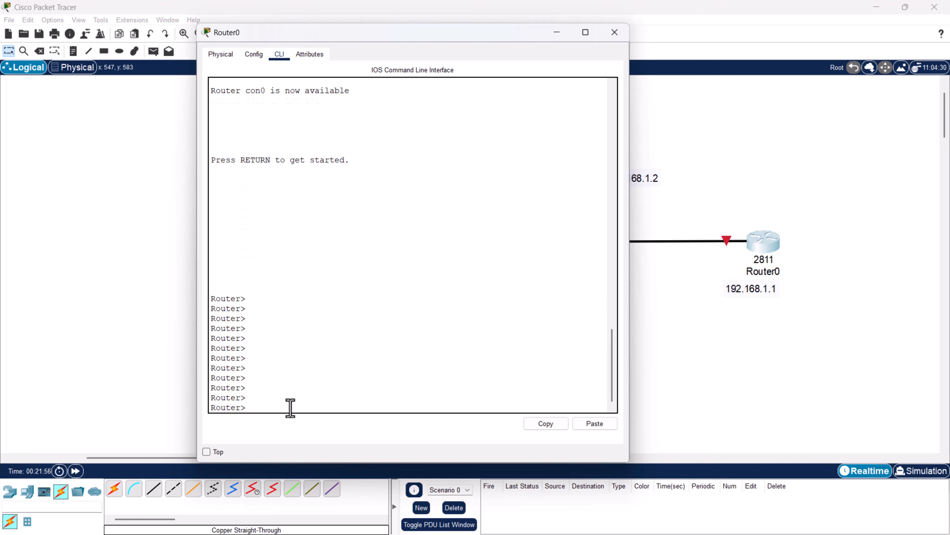
{"action": "key", "text": "Return"}
{"action": "key", "text": "Return"}
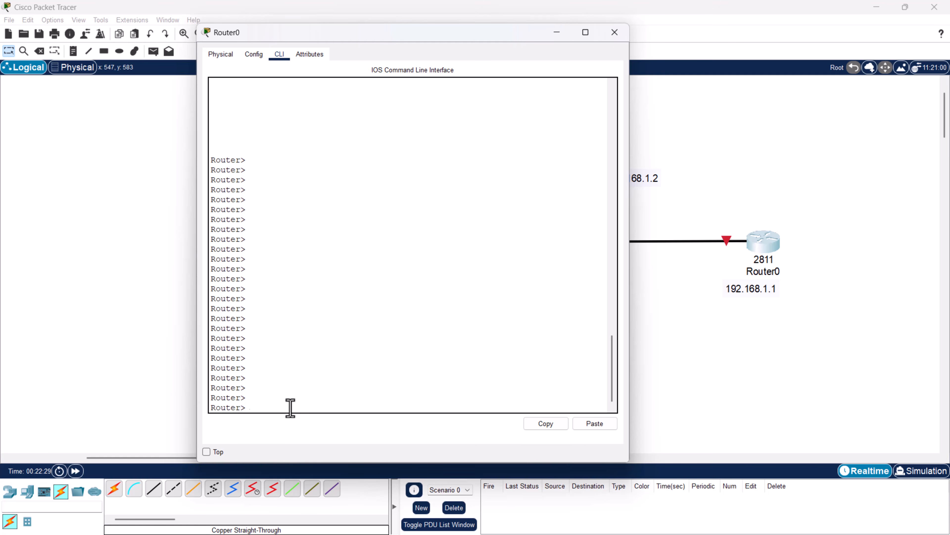
Enter privileged mode with enable and start global configuration with configure terminal
{"action": "key", "text": "Return"}
{"action": "type", "text": "cinfigure terminal"}
{"action": "key", "text": "Return"}
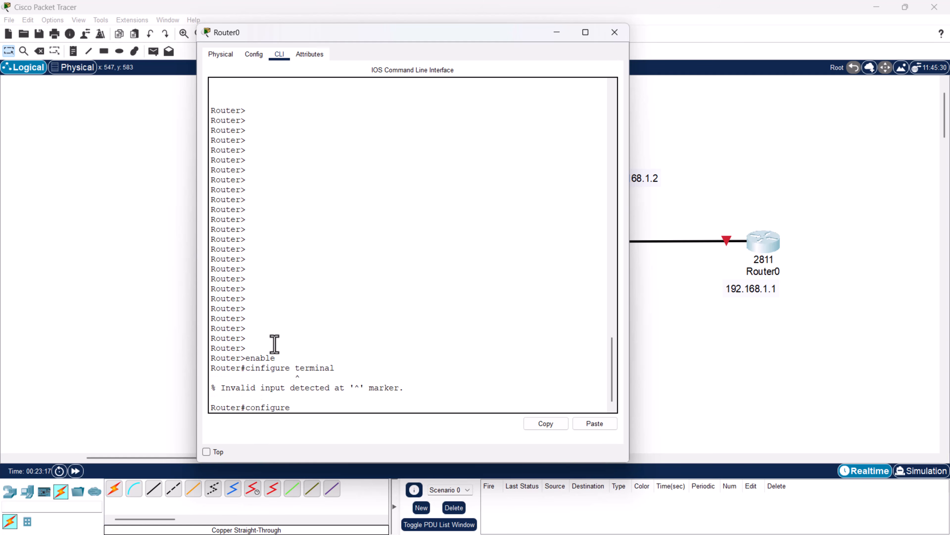
{"action": "type", "text": "configure terminal"}
{"action": "key", "text": "Return"}
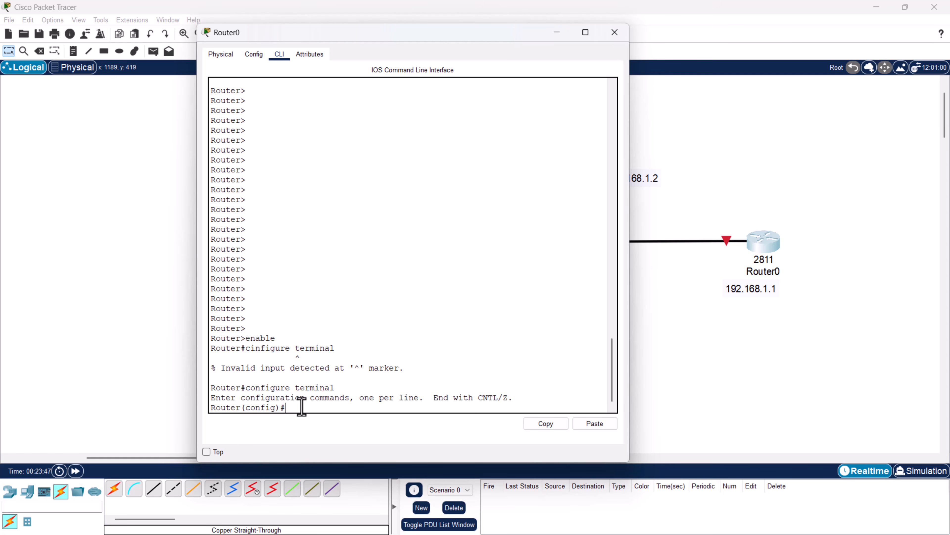
Enter interface configuration mode for FastEthernet0/0 on Router0
{"action": "type", "text": "interface"}
{"action": "type", "text": "Fas"}
{"action": "key", "text": "Tab"}
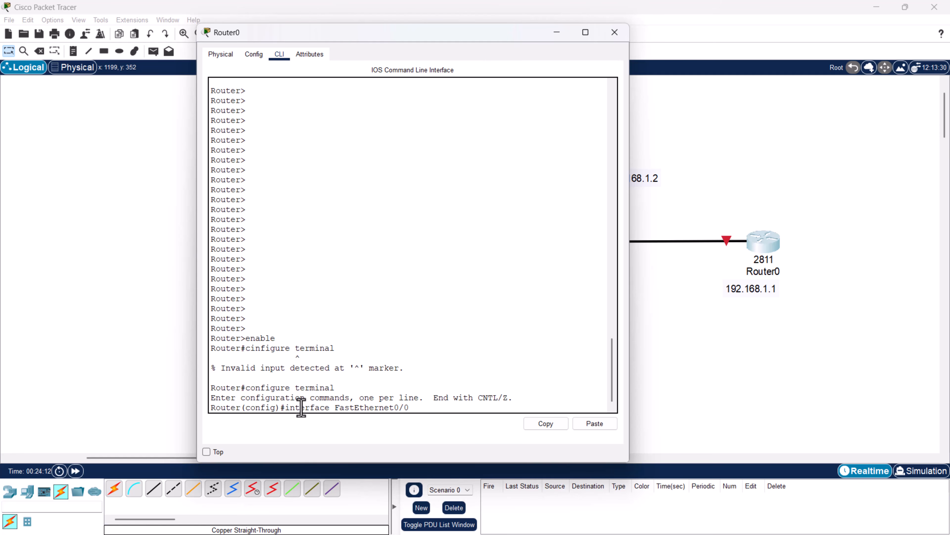
{"action": "key", "text": "Return"}
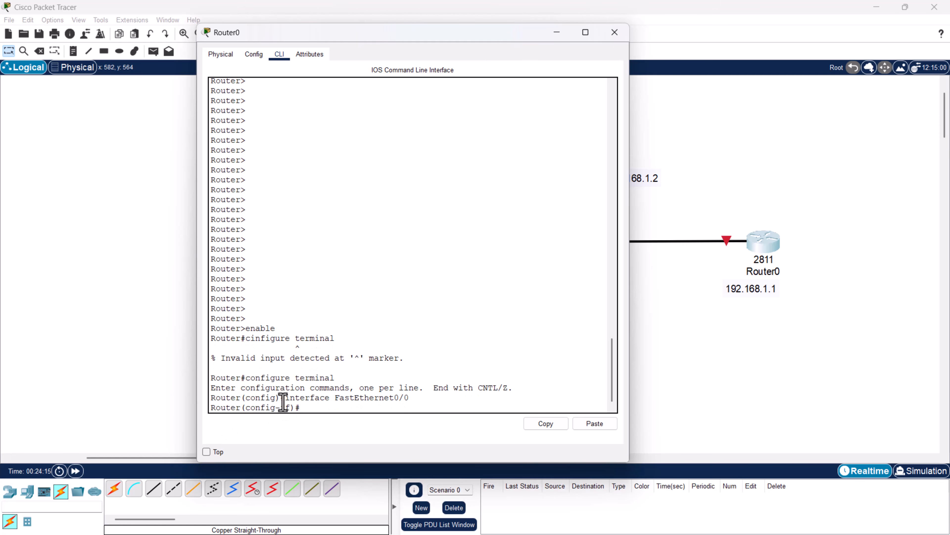
{"action": "left_click_drag", "start_coordinate": [284, 398], "coordinate": [409, 399]}
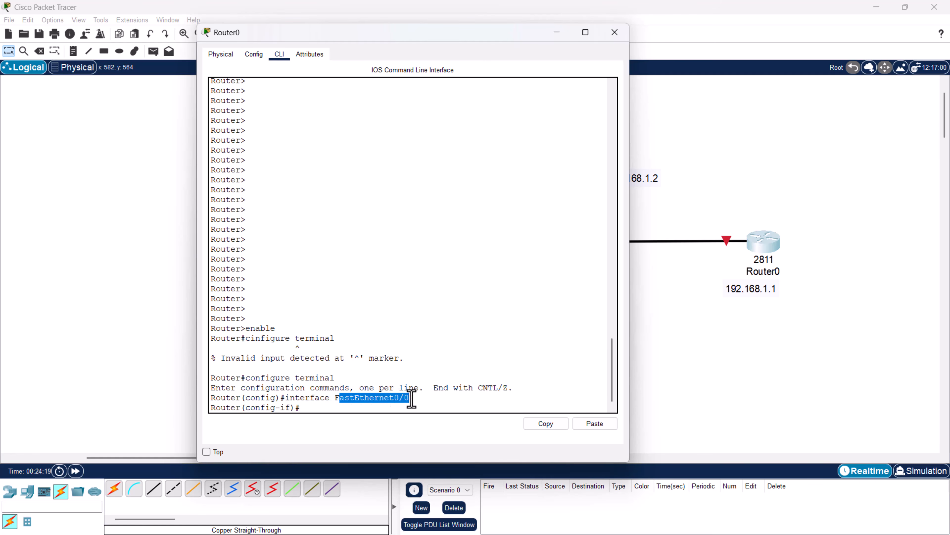
{"action": "left_click", "coordinate": [410, 399]}
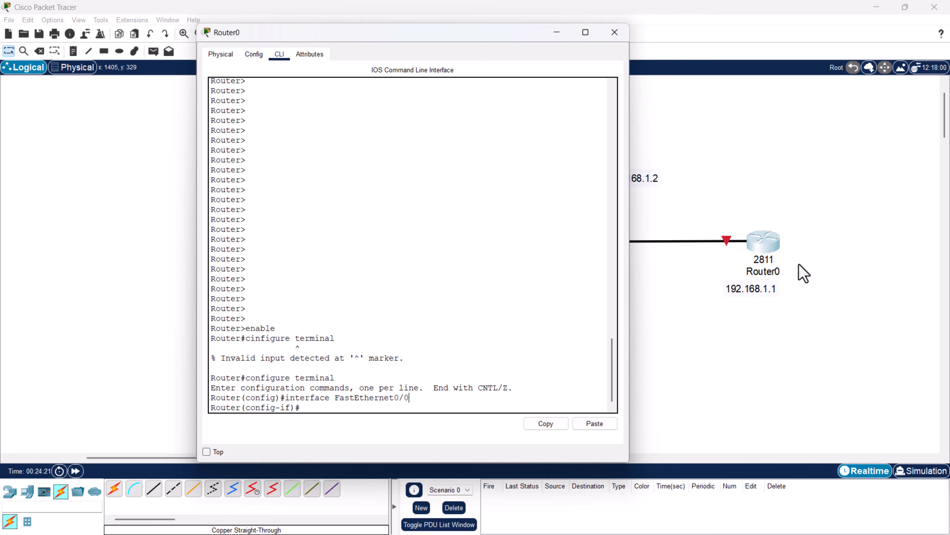
{"action": "left_click_drag", "start_coordinate": [297, 402], "coordinate": [405, 398]}
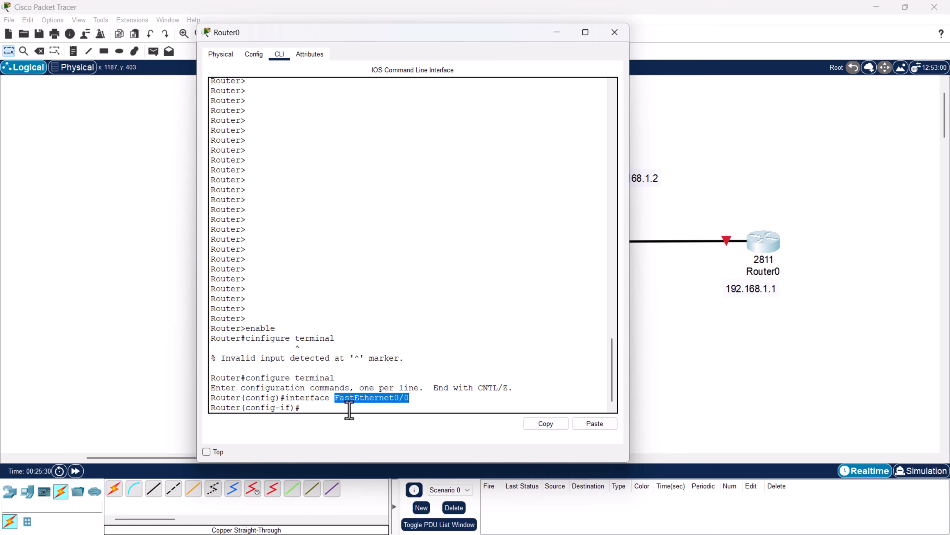
Assign IP address 192.168.1.1 with subnet mask 255.255.255.0 to Router0's FastEthernet0/0 using the ip address command
{"action": "left_click", "coordinate": [323, 409]}
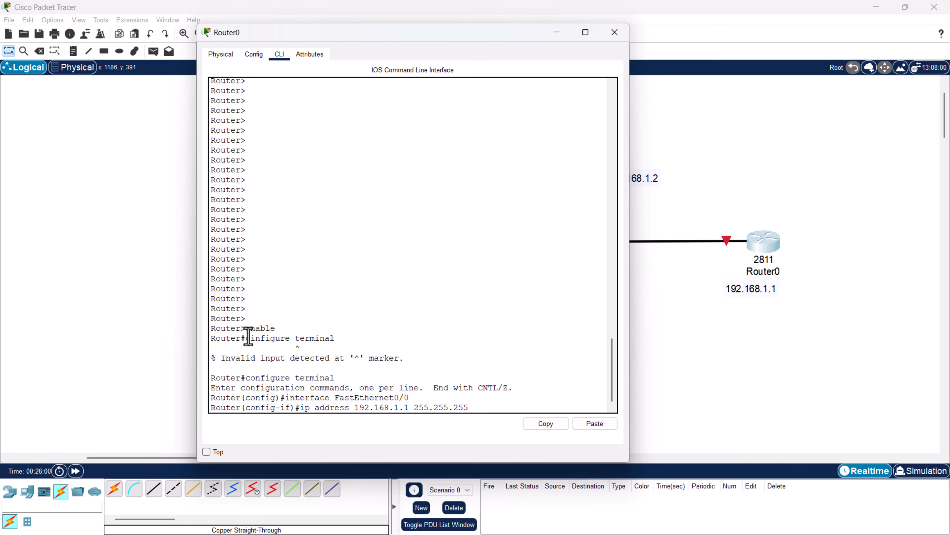
{"action": "type", "text": "0"}
{"action": "left_click_drag", "start_coordinate": [299, 407], "coordinate": [377, 408]}
{"action": "left_click_drag", "start_coordinate": [290, 397], "coordinate": [404, 399]}
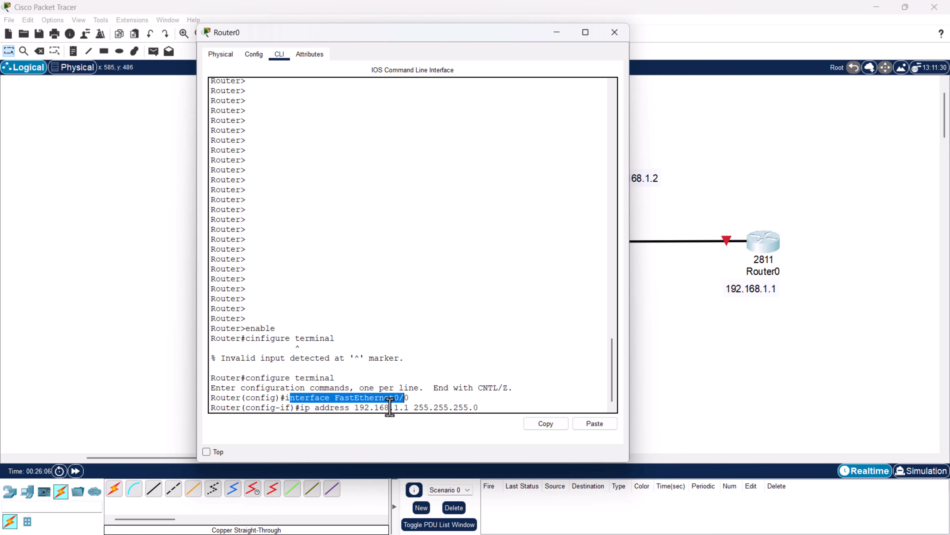
{"action": "left_click", "coordinate": [389, 409]}
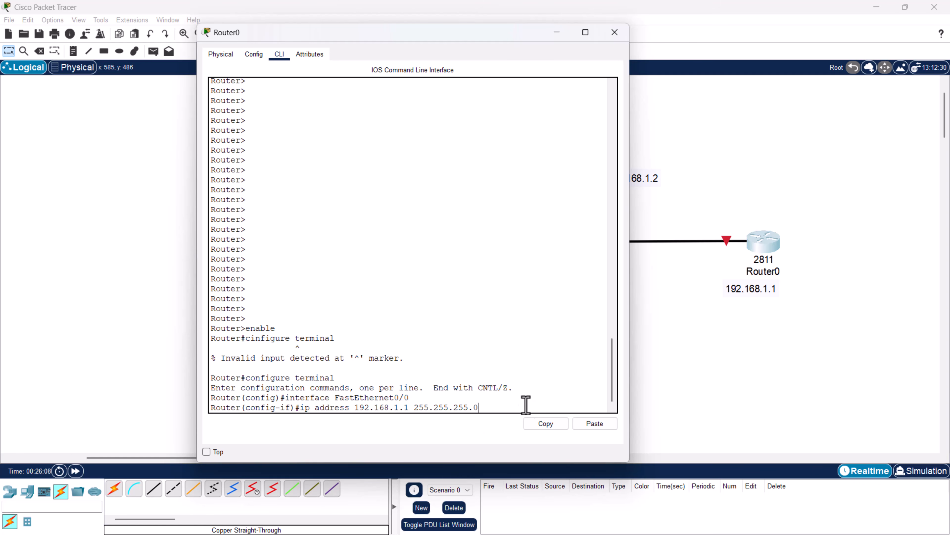
{"action": "key", "text": "Return"}
{"action": "left_click_drag", "start_coordinate": [354, 397], "coordinate": [493, 399]}
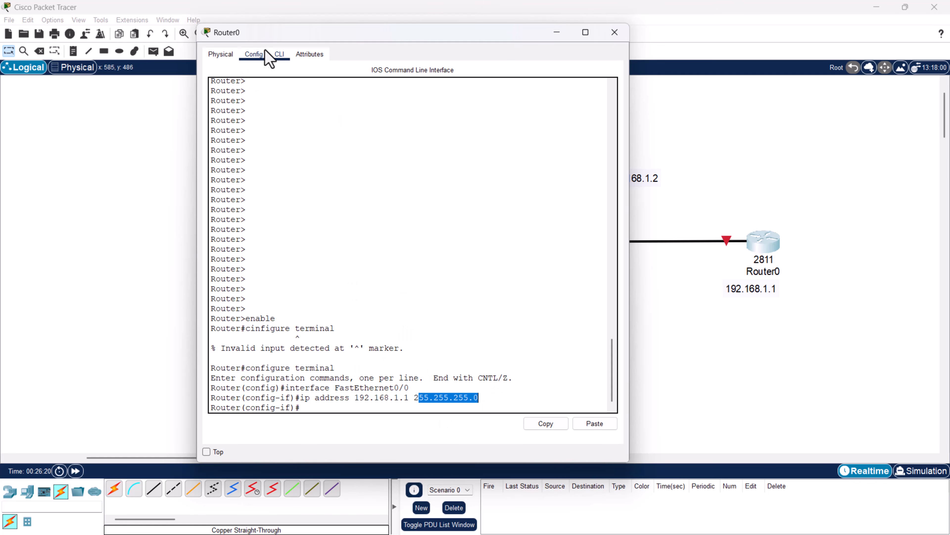
Check the IPv4 address and subnet mask of Router0's FastEthernet0/0 in its interface configuration, along with the equivalent IOS commands
{"action": "left_click", "coordinate": [254, 57]}
{"action": "left_click", "coordinate": [227, 171]}
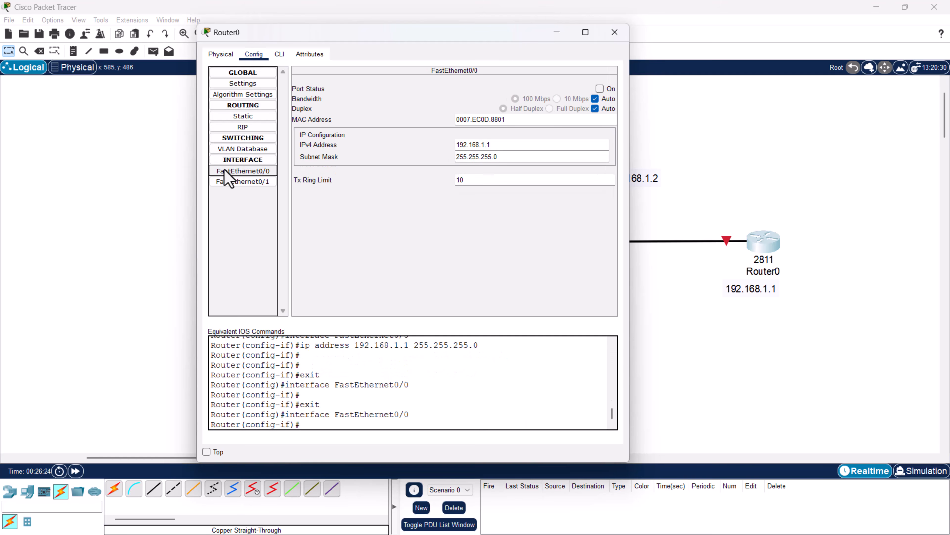
{"action": "left_click", "coordinate": [264, 172]}
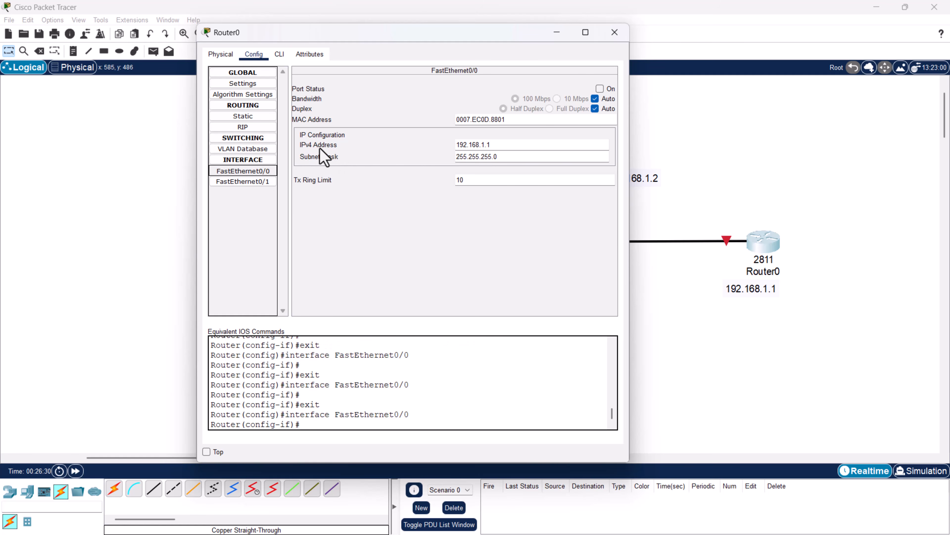
{"action": "left_click_drag", "start_coordinate": [493, 145], "coordinate": [452, 146]}
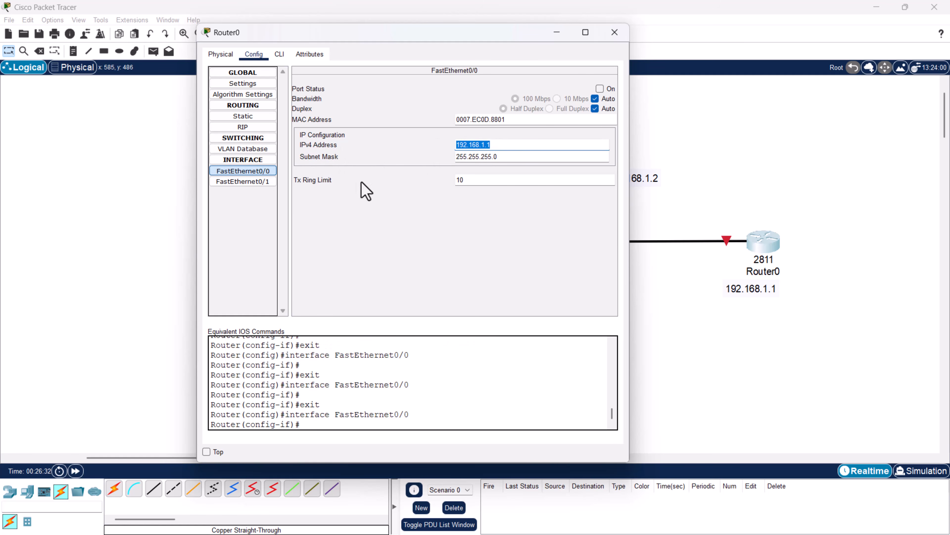
{"action": "left_click", "coordinate": [505, 157]}
{"action": "left_click_drag", "start_coordinate": [505, 157], "coordinate": [446, 158]}
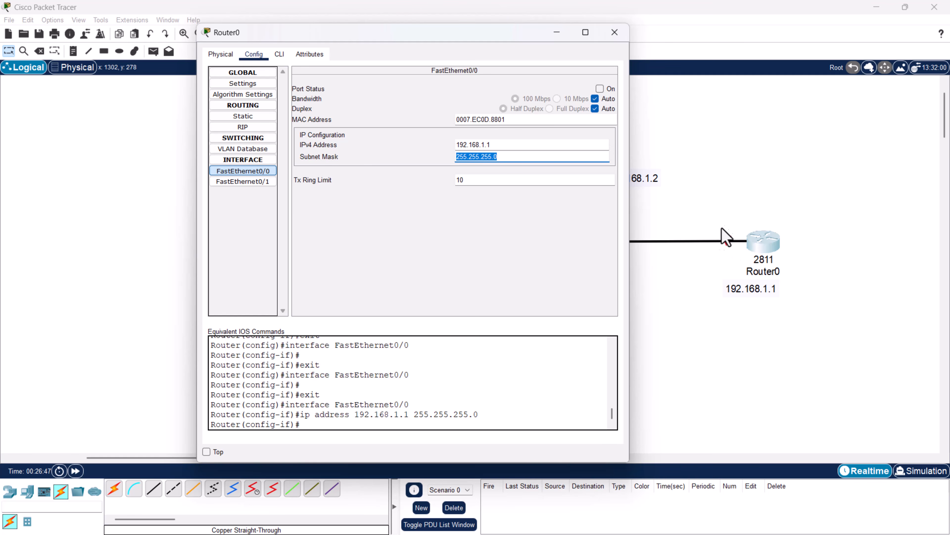
{"action": "left_click_drag", "start_coordinate": [449, 39], "coordinate": [388, 30]}
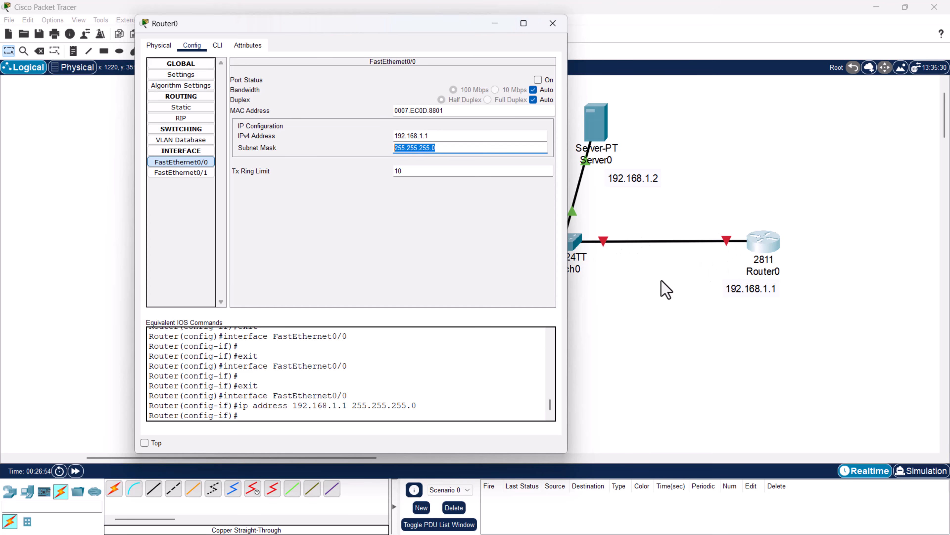
{"action": "left_click", "coordinate": [398, 408]}
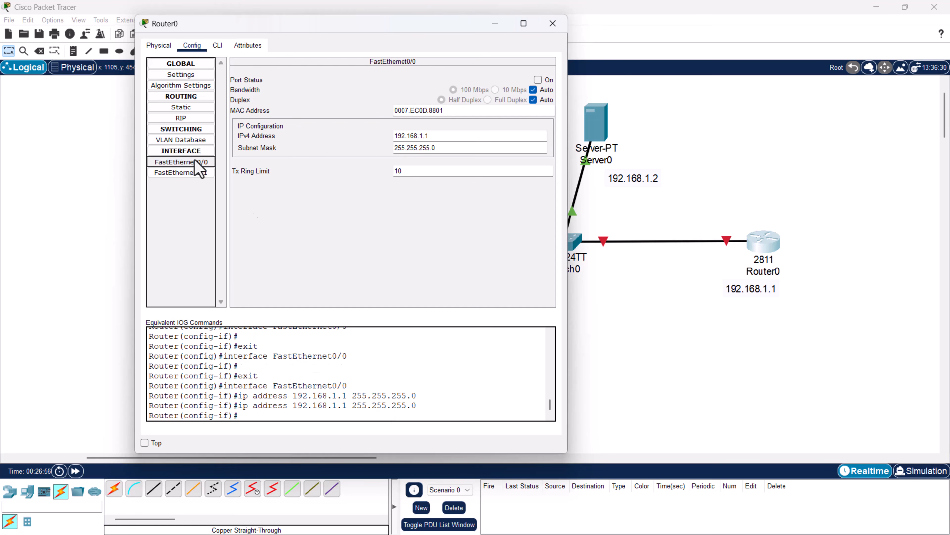
Enable Router0's FastEthernet0/0 interface from the command line with the no shutdown command
{"action": "left_click", "coordinate": [218, 46]}
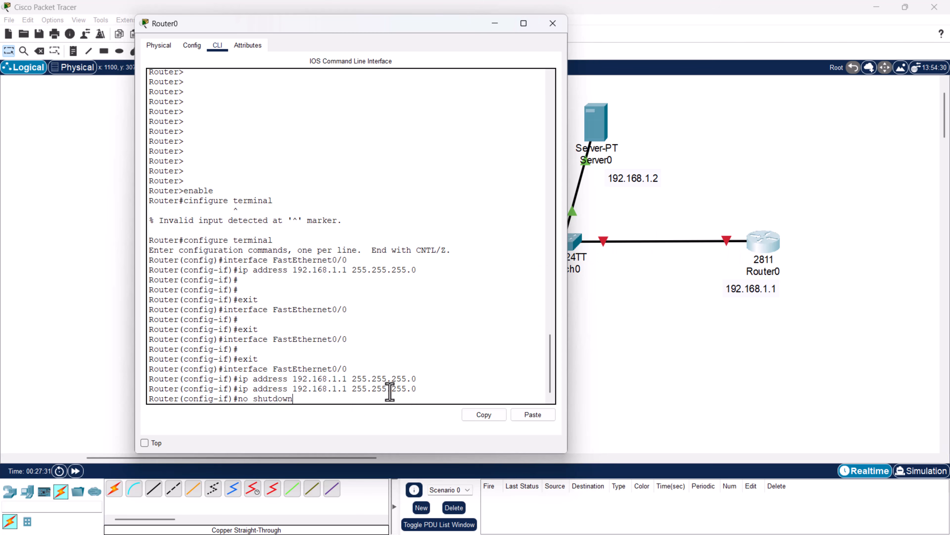
{"action": "key", "text": "Return"}
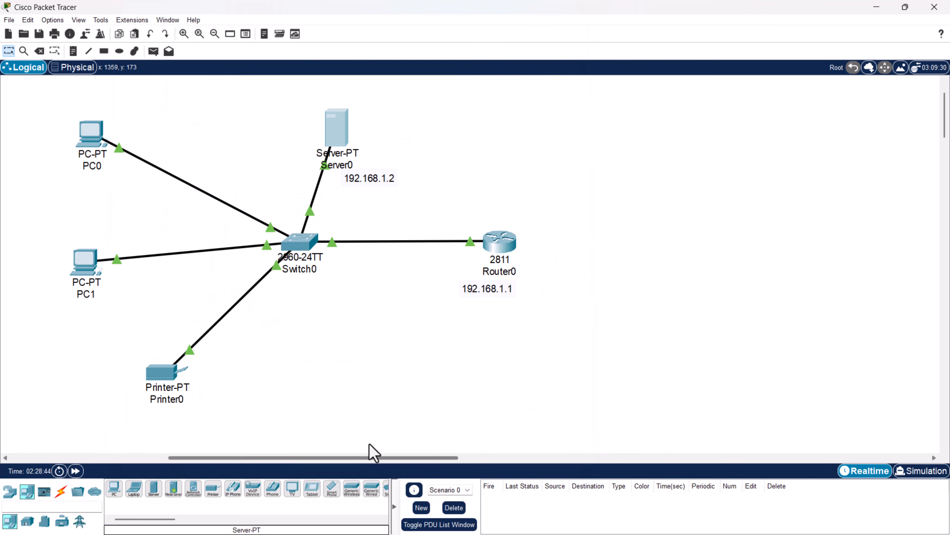
Give Server0's FastEthernet0 interface the static IPv4 address 192.168.1.2 with subnet mask 255.255.255.0
{"action": "scroll", "coordinate": [362, 447], "scroll_direction": "left", "scroll_amount": 2}
{"action": "scroll", "coordinate": [363, 449], "scroll_direction": "right", "scroll_amount": 1}
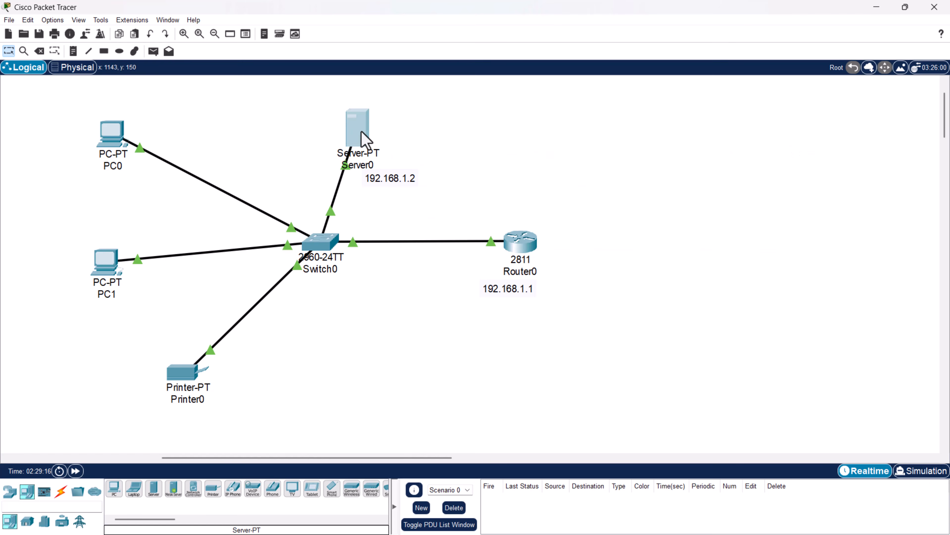
{"action": "left_click", "coordinate": [365, 140]}
{"action": "left_click", "coordinate": [504, 64]}
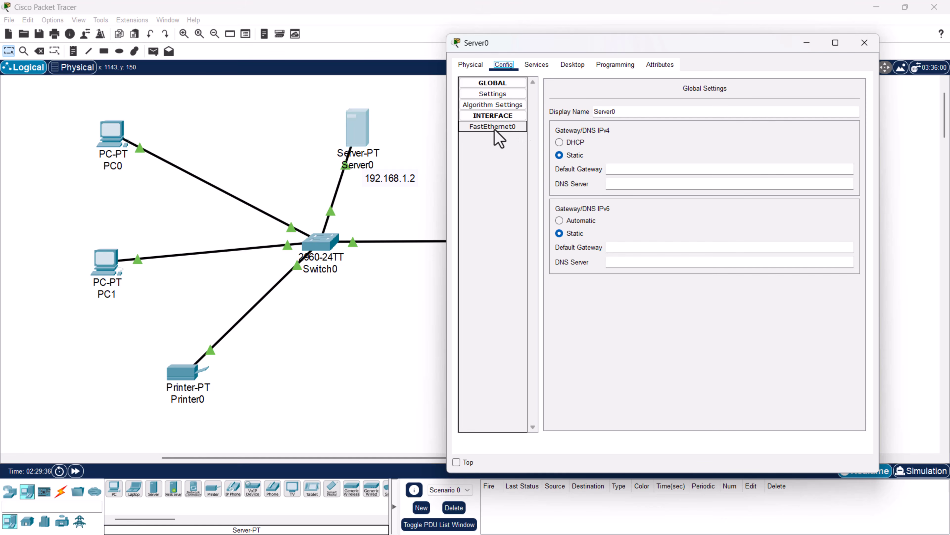
{"action": "left_click", "coordinate": [481, 128]}
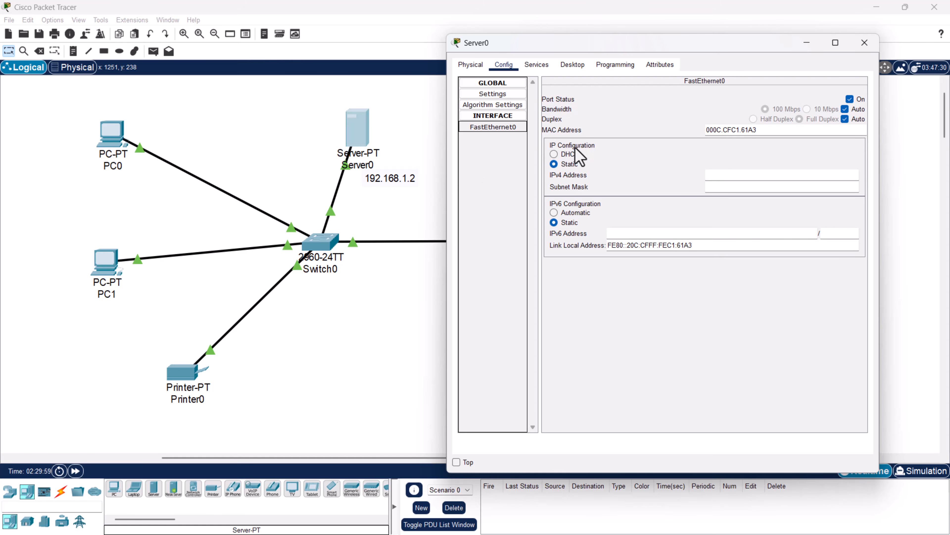
{"action": "left_click", "coordinate": [553, 164]}
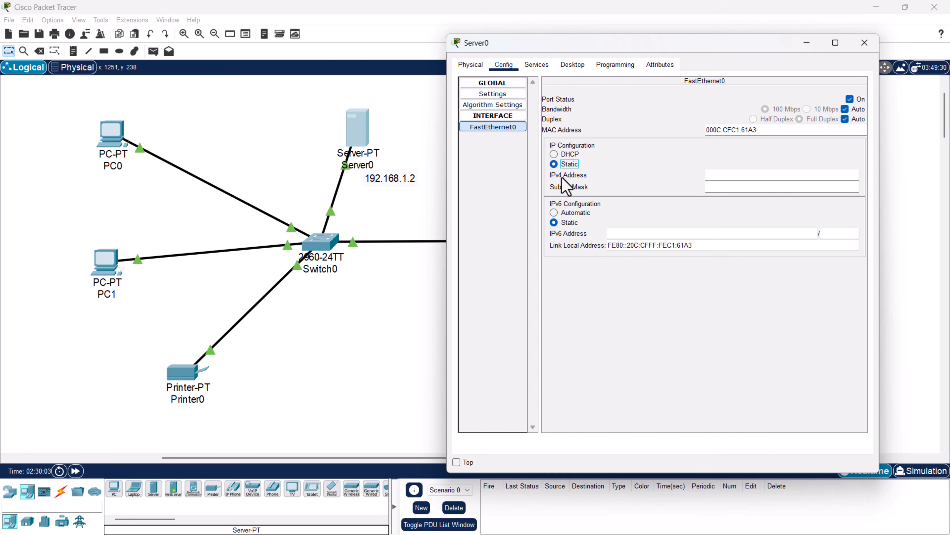
{"action": "left_click", "coordinate": [720, 176]}
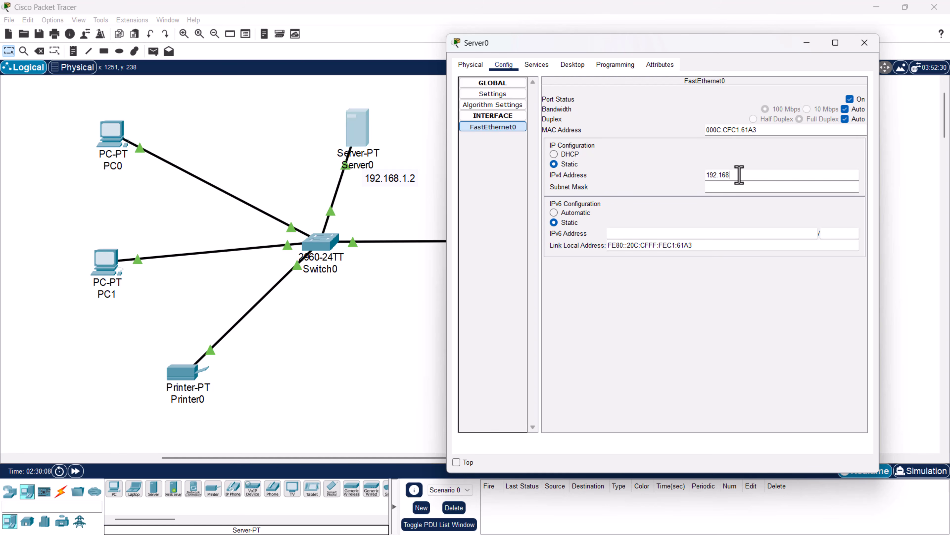
{"action": "left_click", "coordinate": [721, 186]}
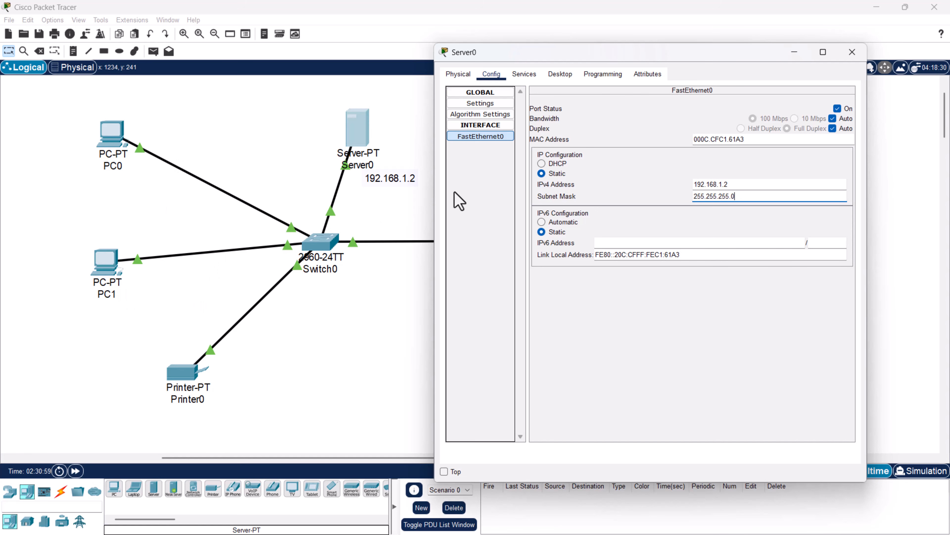
Turn on the DHCP service on Server0 for the FastEthernet0 interface
{"action": "left_click", "coordinate": [514, 78]}
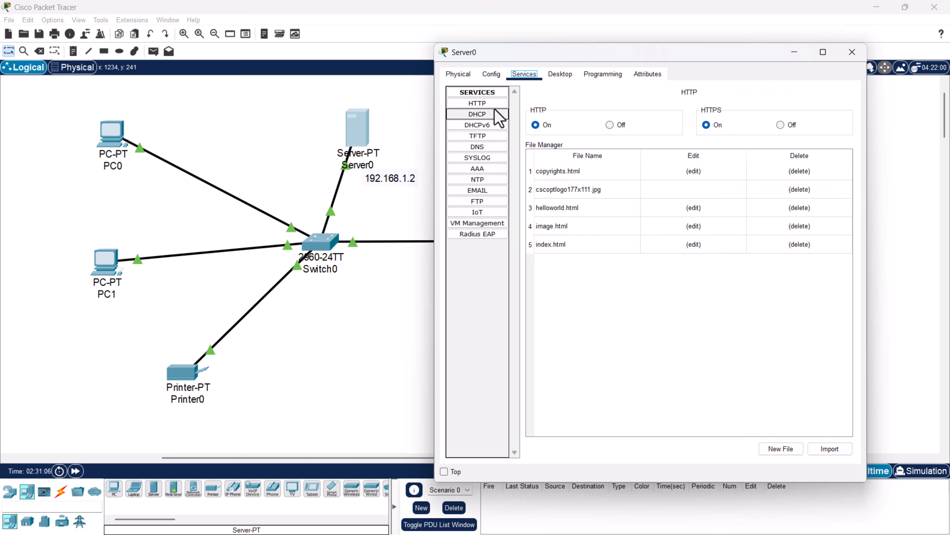
{"action": "left_click", "coordinate": [470, 114]}
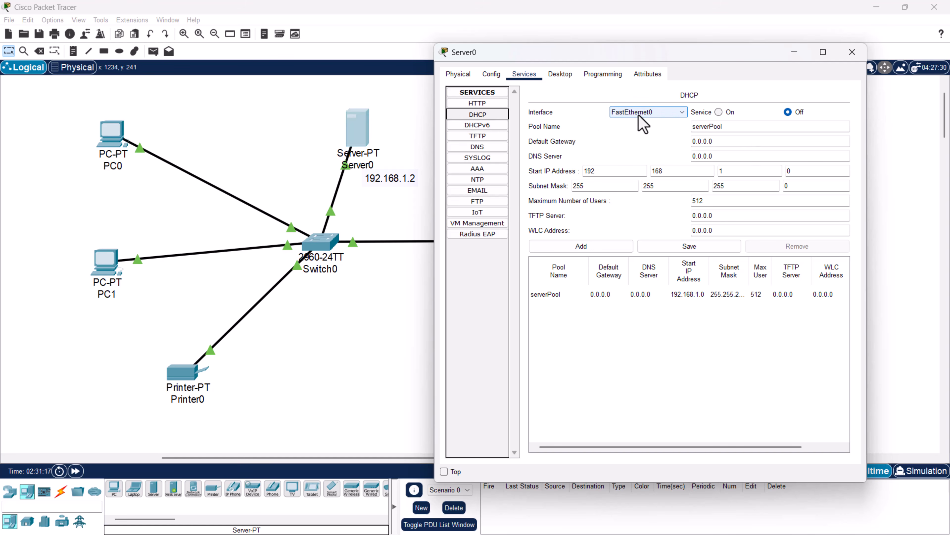
{"action": "left_click", "coordinate": [664, 113]}
{"action": "left_click", "coordinate": [671, 122]}
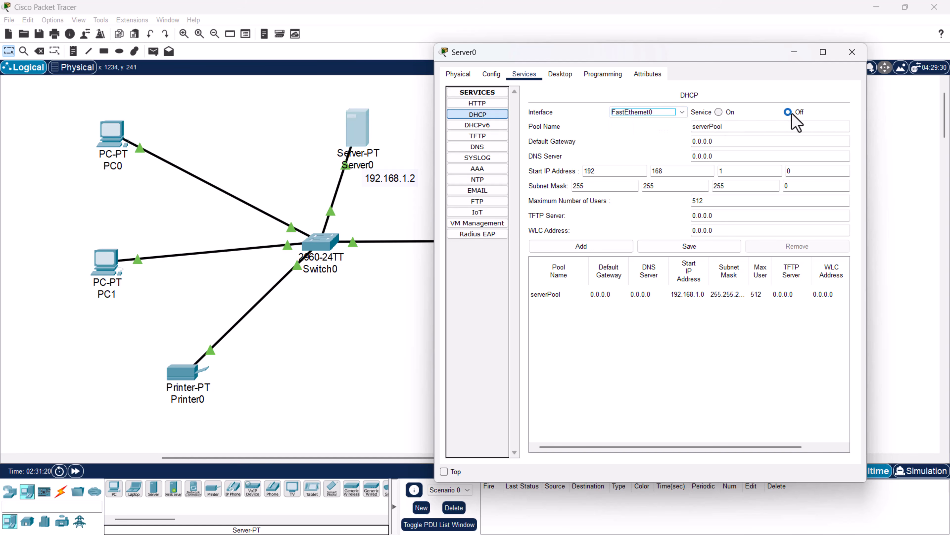
{"action": "left_click", "coordinate": [719, 112]}
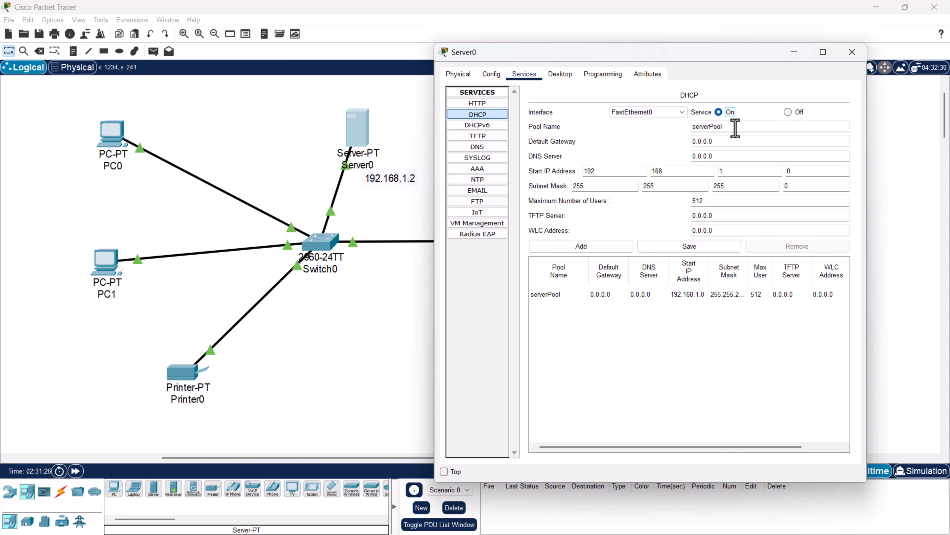
Enter LAN_POOL as the pool name in Server0's DHCP service
{"action": "left_click_drag", "start_coordinate": [736, 129], "coordinate": [685, 128]}
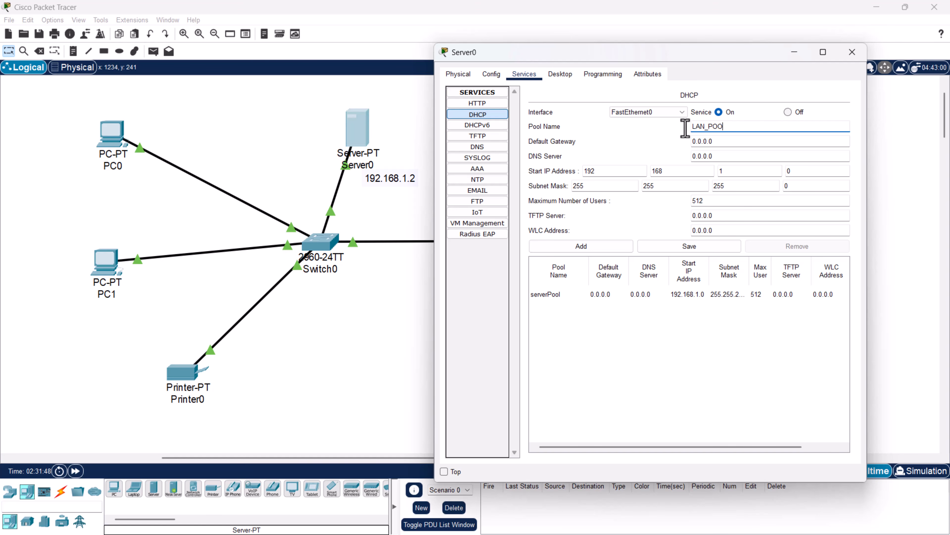
{"action": "double_click", "coordinate": [730, 127]}
{"action": "left_click_drag", "start_coordinate": [609, 45], "coordinate": [597, 79]}
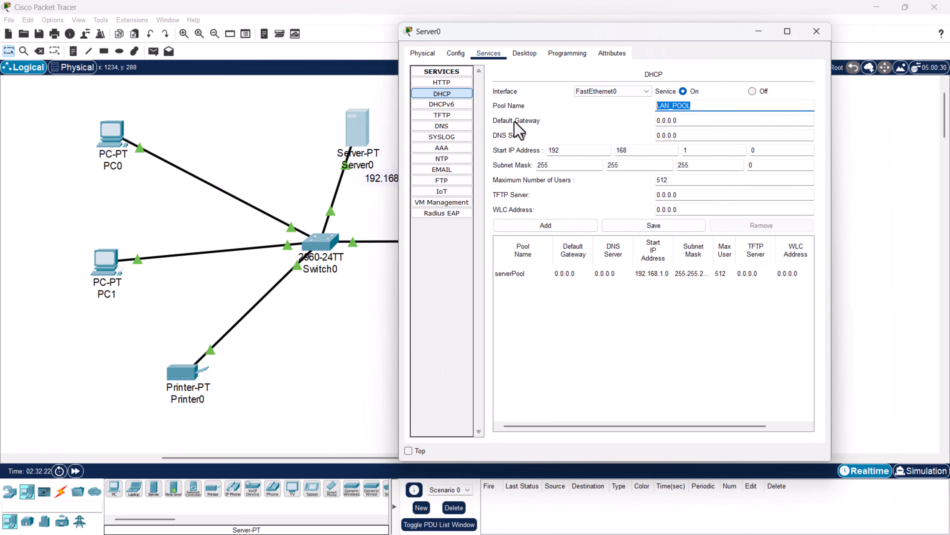
Set the DHCP pool's default gateway to 192.168.1.1 and its DNS server to 8.8.8.8 on Server0
{"action": "left_click_drag", "start_coordinate": [723, 41], "coordinate": [581, 32]}
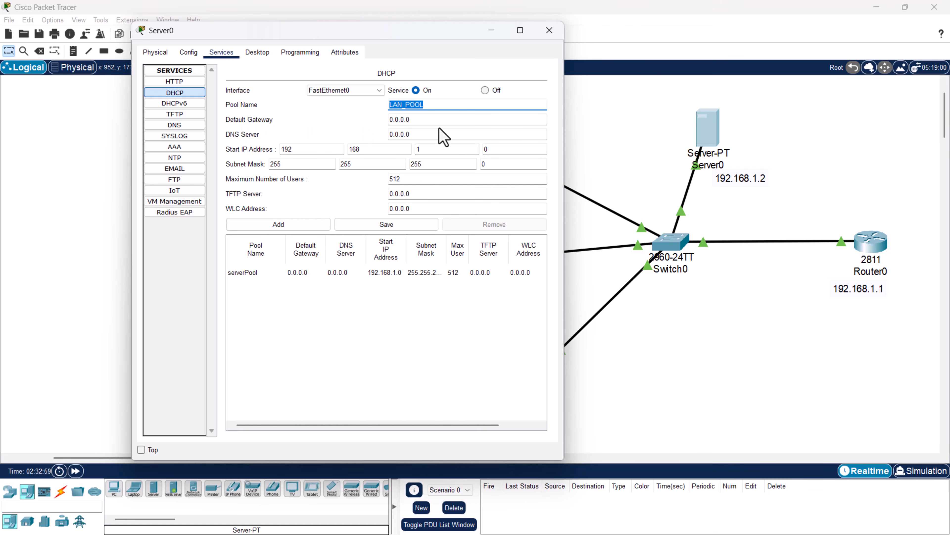
{"action": "left_click_drag", "start_coordinate": [419, 119], "coordinate": [369, 120]}
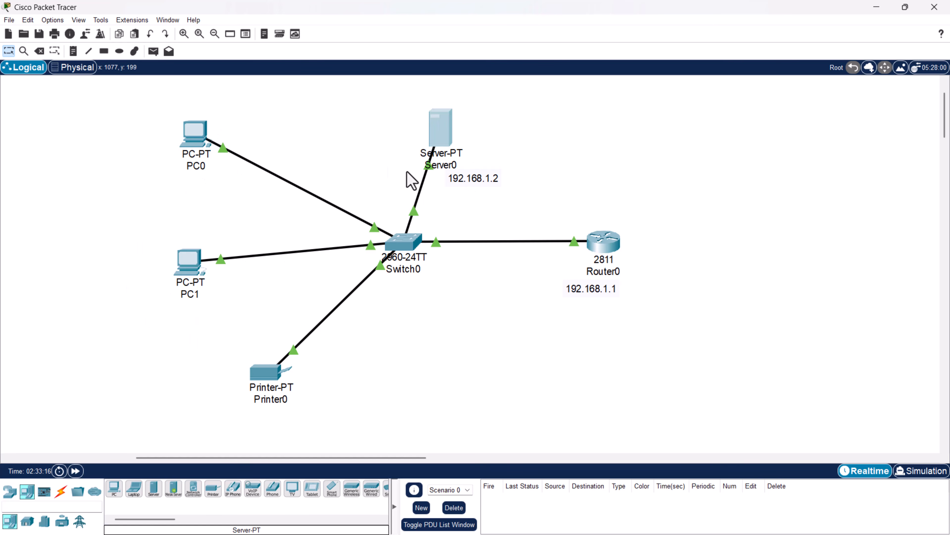
{"action": "left_click", "coordinate": [448, 125]}
{"action": "left_click_drag", "start_coordinate": [440, 30], "coordinate": [288, 42]}
{"action": "left_click", "coordinate": [149, 103]}
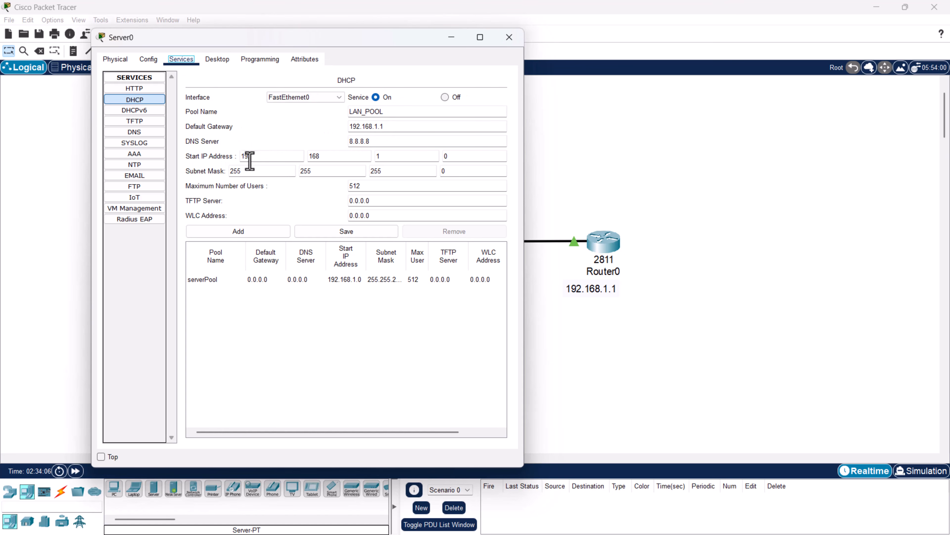
Examine each octet of the start IP address and subnet mask in Server0's DHCP settings
{"action": "left_click_drag", "start_coordinate": [257, 156], "coordinate": [240, 157]}
{"action": "left_click_drag", "start_coordinate": [322, 156], "coordinate": [295, 157]}
{"action": "left_click_drag", "start_coordinate": [389, 159], "coordinate": [362, 159]}
{"action": "left_click_drag", "start_coordinate": [461, 159], "coordinate": [405, 155]}
{"action": "left_click", "coordinate": [185, 173]}
{"action": "left_click_drag", "start_coordinate": [324, 172], "coordinate": [283, 172]}
{"action": "left_click_drag", "start_coordinate": [384, 176], "coordinate": [354, 175]}
{"action": "left_click_drag", "start_coordinate": [447, 173], "coordinate": [405, 171]}
{"action": "left_click_drag", "start_coordinate": [241, 155], "coordinate": [271, 155]}
{"action": "left_click_drag", "start_coordinate": [371, 41], "coordinate": [622, 57]}
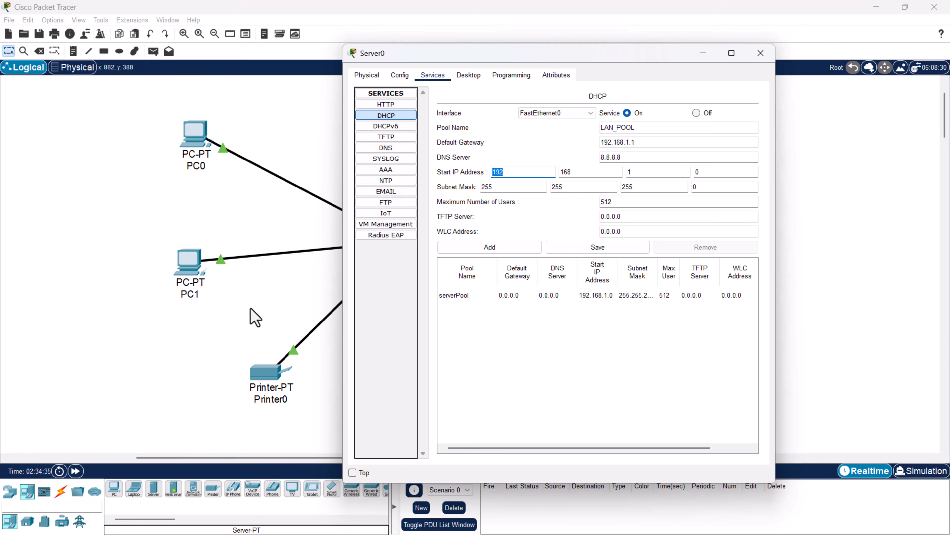
Compare the last octets of the DHCP start IP address with the router and server addresses in the topology, and close Server0's window
{"action": "key", "text": "Tab"}
{"action": "key", "text": "Tab"}
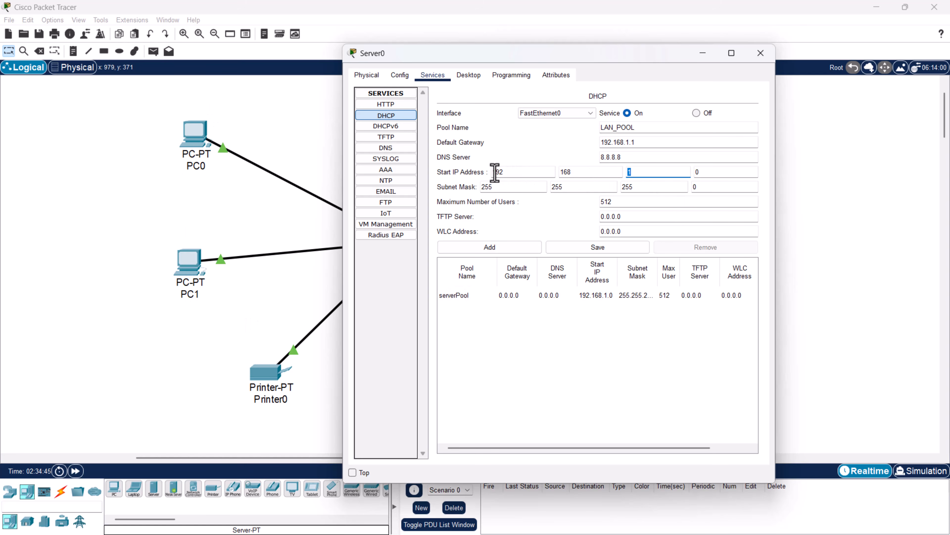
{"action": "left_click", "coordinate": [631, 173]}
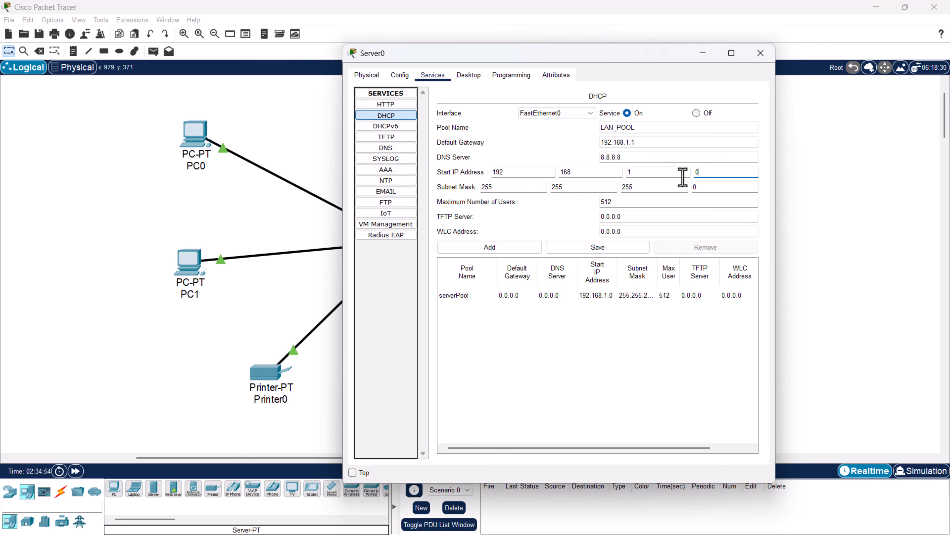
{"action": "double_click", "coordinate": [702, 171]}
{"action": "left_click_drag", "start_coordinate": [703, 174], "coordinate": [694, 173]}
{"action": "left_click", "coordinate": [631, 172]}
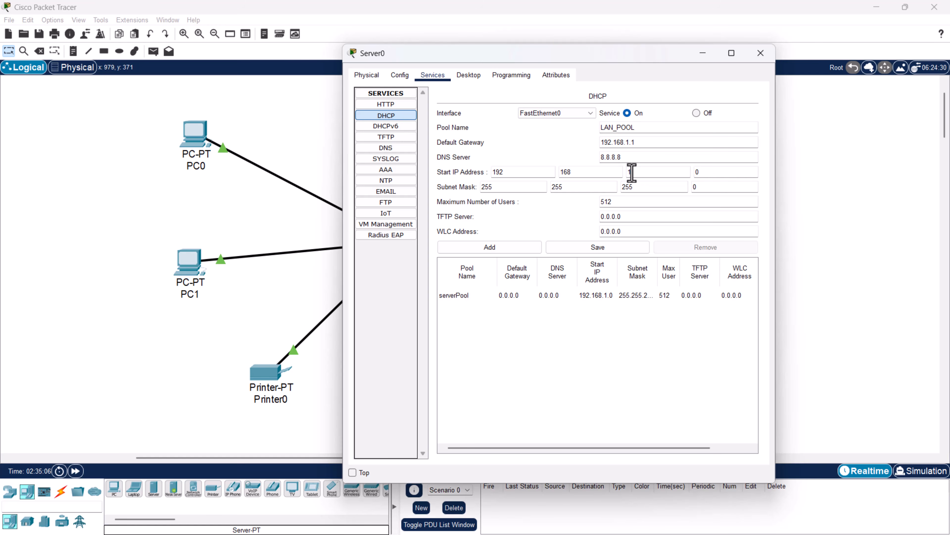
{"action": "double_click", "coordinate": [697, 173]}
{"action": "left_click_drag", "start_coordinate": [662, 62], "coordinate": [386, 40]}
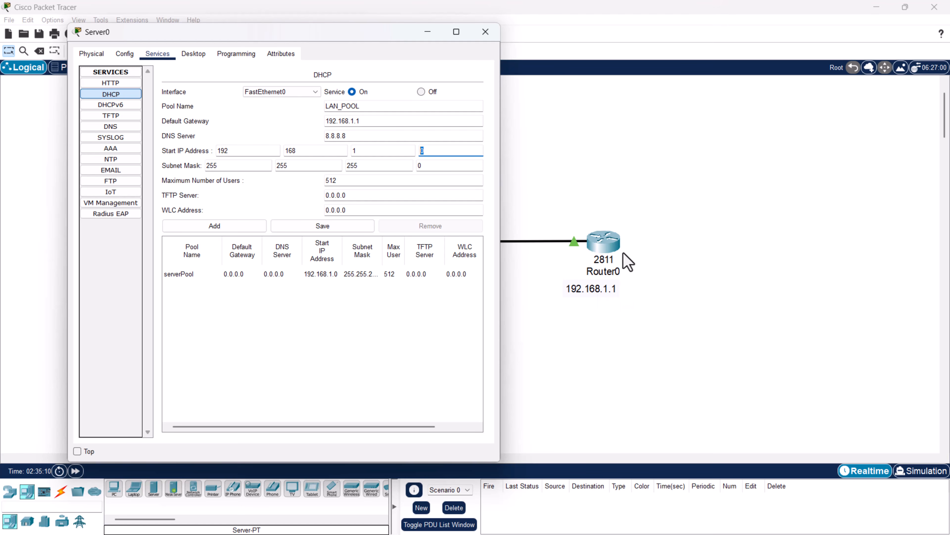
{"action": "left_click_drag", "start_coordinate": [404, 34], "coordinate": [838, 81]}
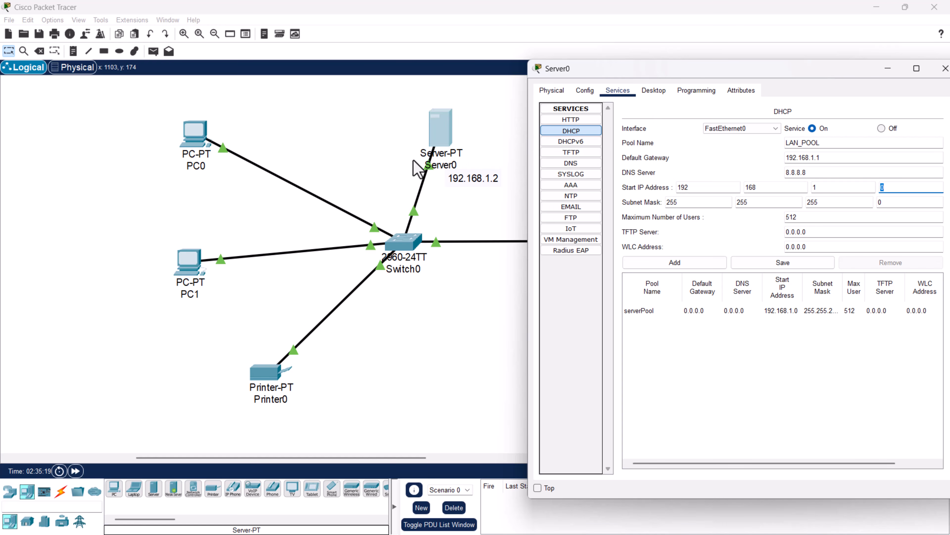
{"action": "left_click_drag", "start_coordinate": [708, 75], "coordinate": [508, 52]}
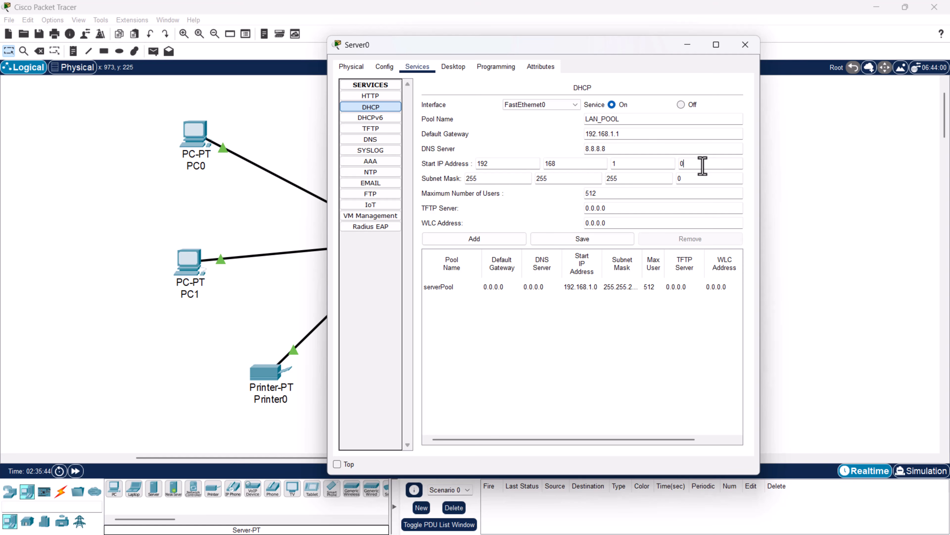
{"action": "left_click_drag", "start_coordinate": [599, 47], "coordinate": [332, 30]}
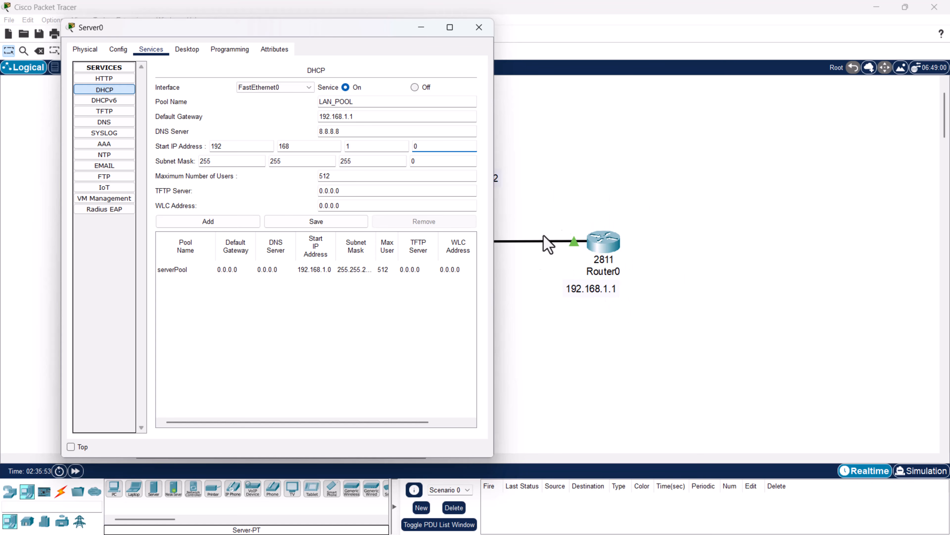
{"action": "left_click_drag", "start_coordinate": [325, 32], "coordinate": [265, 39]}
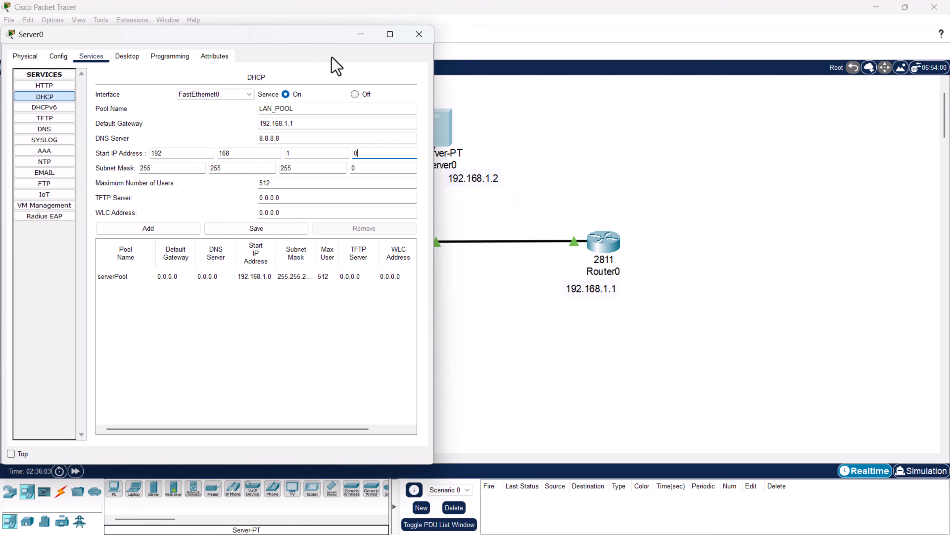
{"action": "left_click_drag", "start_coordinate": [286, 40], "coordinate": [653, 31]}
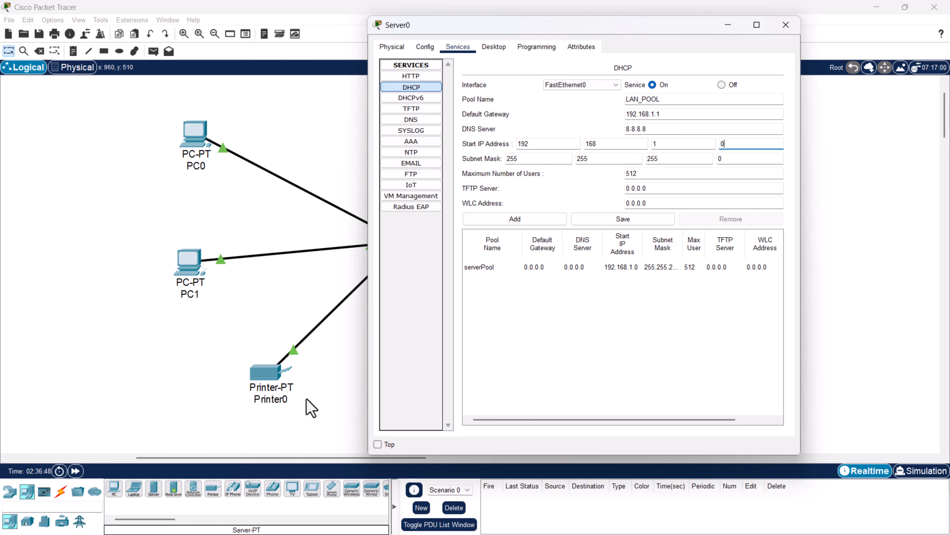
{"action": "double_click", "coordinate": [724, 145]}
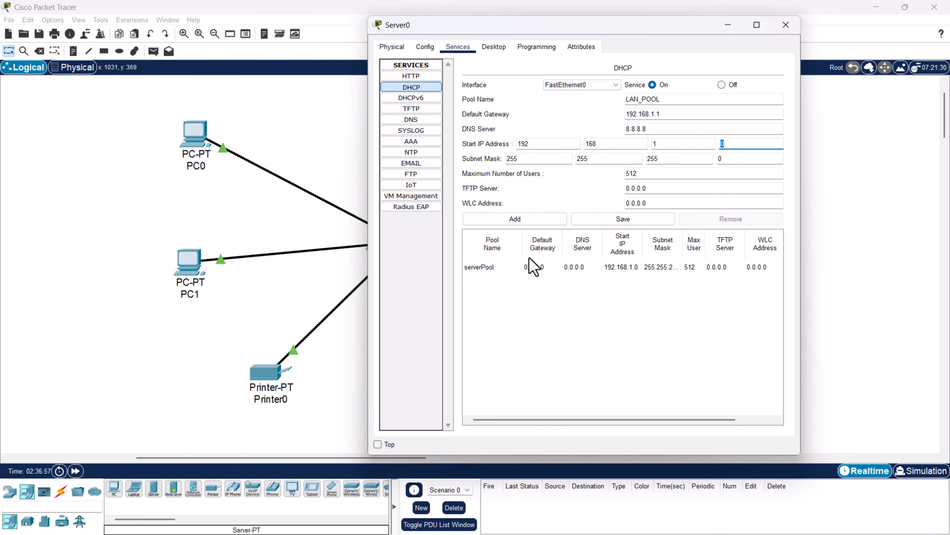
{"action": "left_click", "coordinate": [786, 25]}
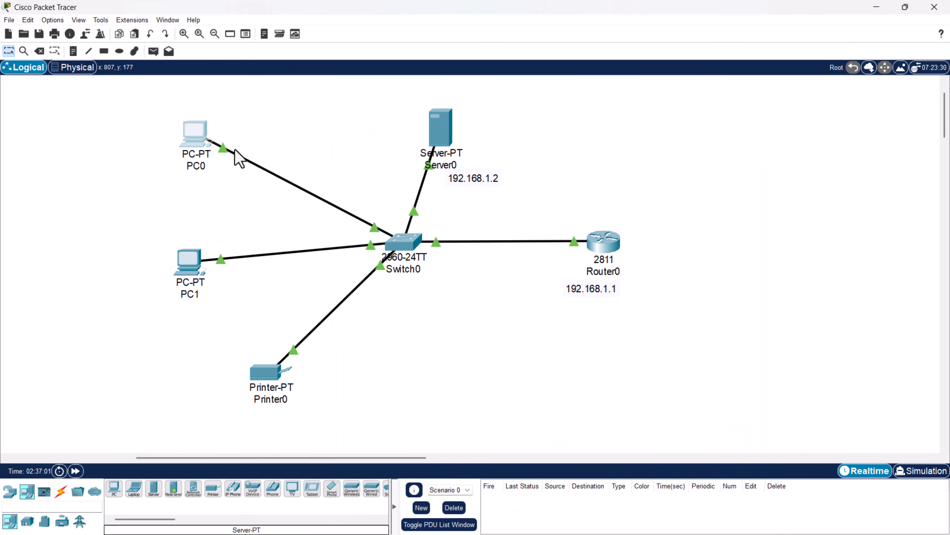
Switch PC0's FastEthernet0 IP configuration to DHCP to request an address from the server
{"action": "left_click", "coordinate": [211, 153]}
{"action": "left_click", "coordinate": [426, 127]}
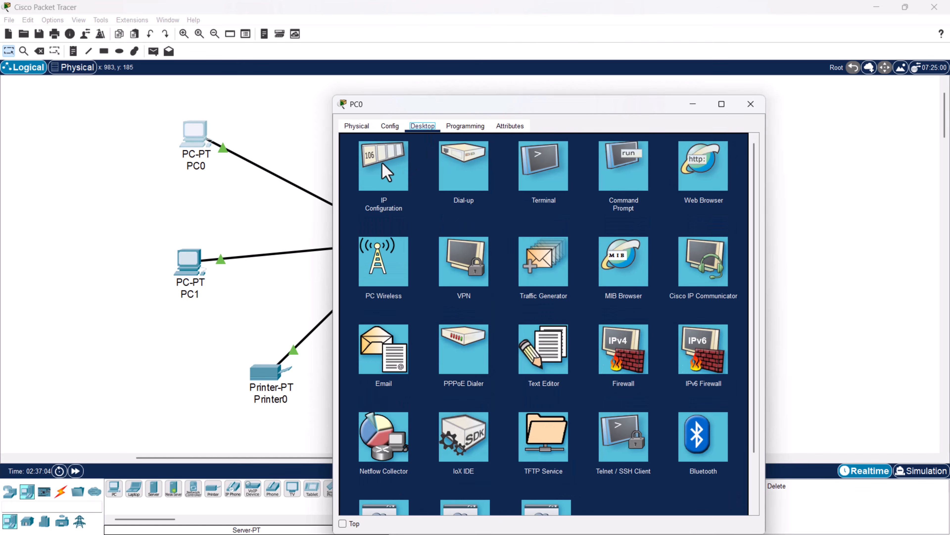
{"action": "left_click", "coordinate": [384, 172]}
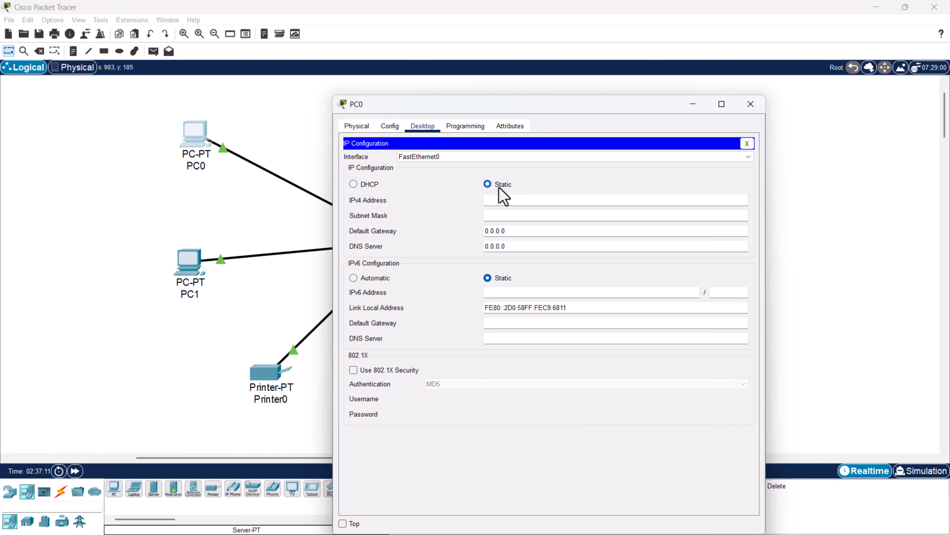
{"action": "left_click_drag", "start_coordinate": [448, 98], "coordinate": [484, 79]}
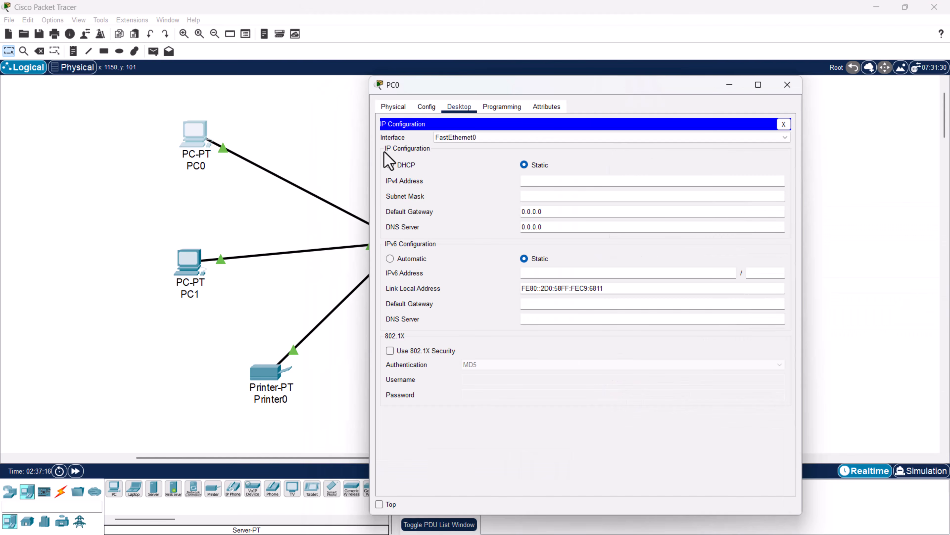
{"action": "left_click", "coordinate": [390, 165]}
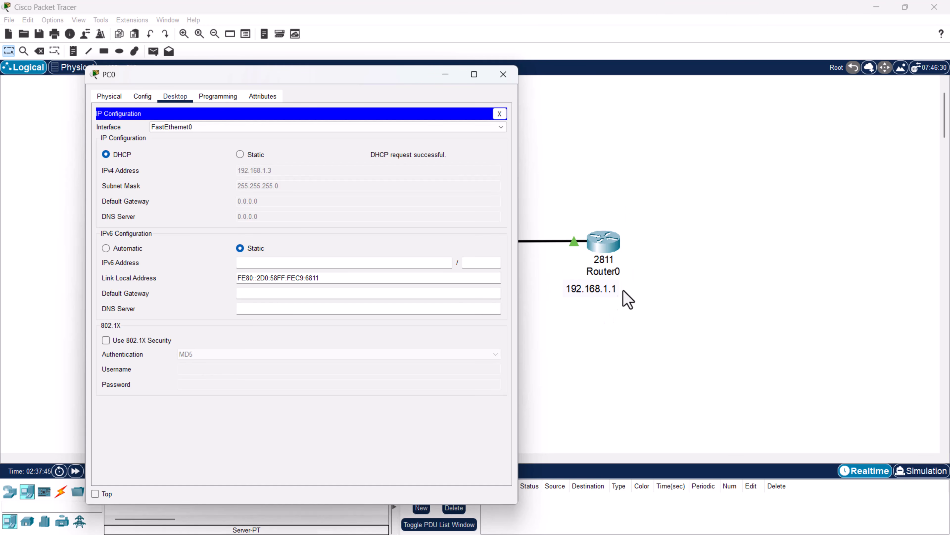
Compare PC0's leased address with the router and server addresses, then return PC0 to static addressing and close its window
{"action": "left_click_drag", "start_coordinate": [408, 88], "coordinate": [315, 67]}
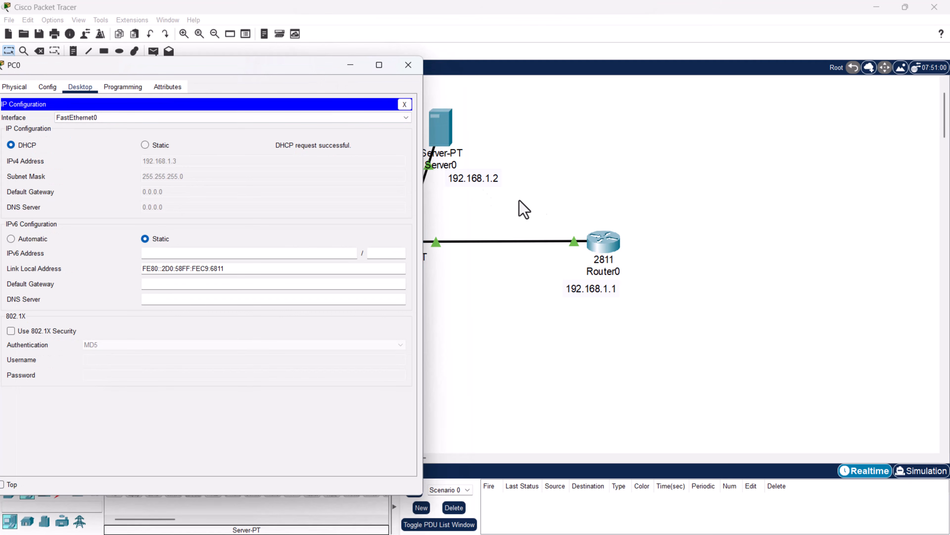
{"action": "left_click_drag", "start_coordinate": [297, 70], "coordinate": [651, 68]}
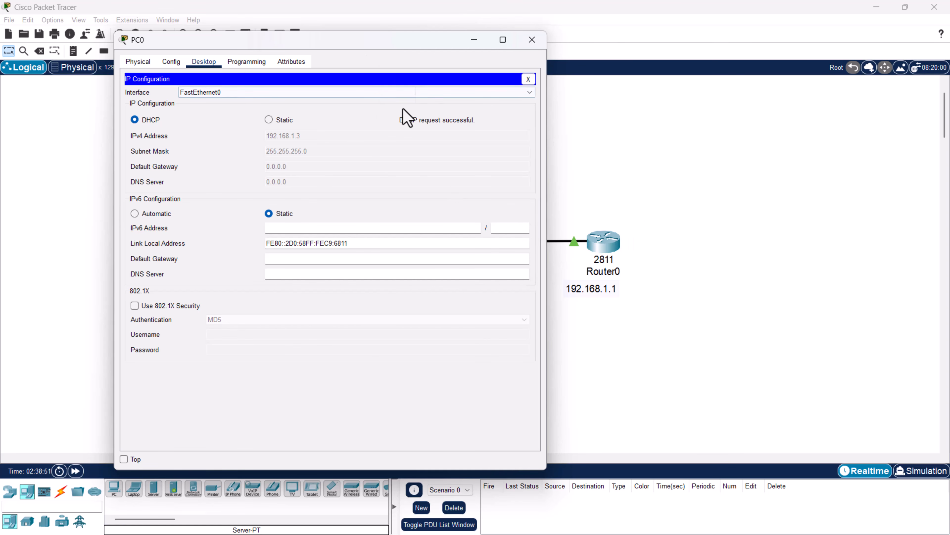
{"action": "left_click_drag", "start_coordinate": [330, 41], "coordinate": [596, 46]}
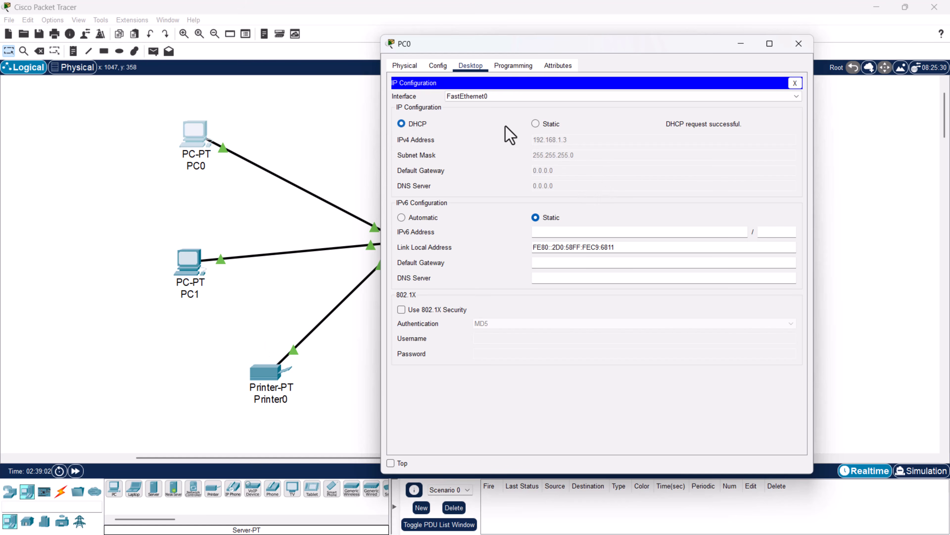
{"action": "left_click", "coordinate": [535, 124]}
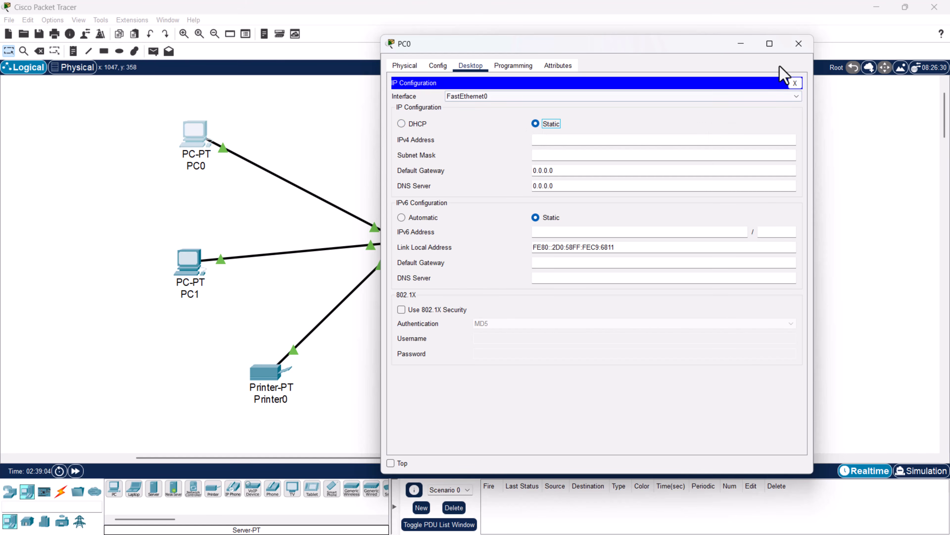
{"action": "left_click", "coordinate": [798, 43]}
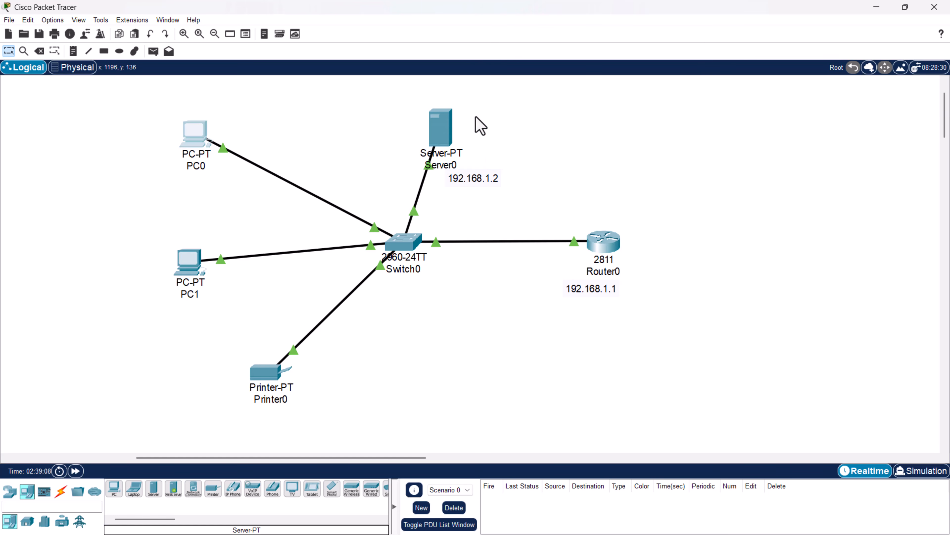
Set the last octet of the start IP address to 11 in Server0's DHCP service
{"action": "left_click", "coordinate": [437, 140]}
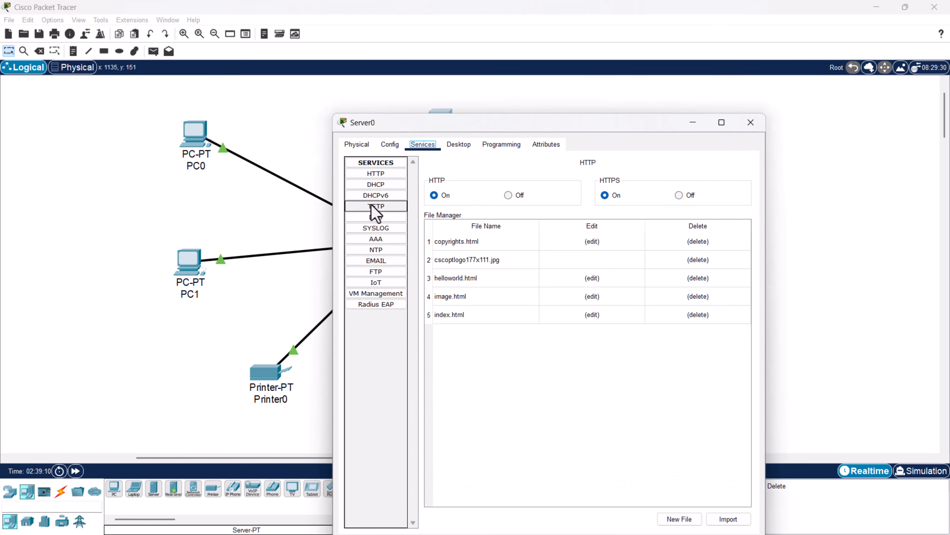
{"action": "left_click", "coordinate": [376, 184]}
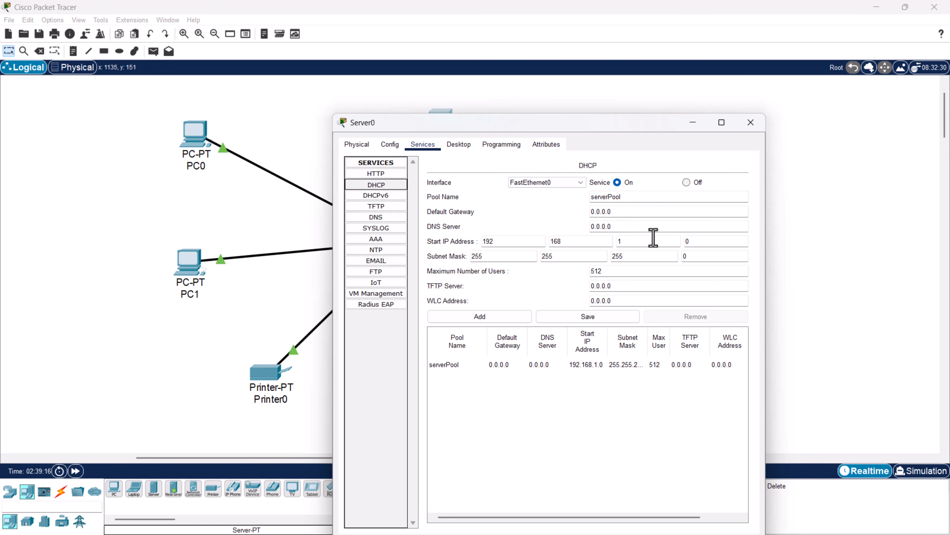
{"action": "left_click", "coordinate": [693, 241]}
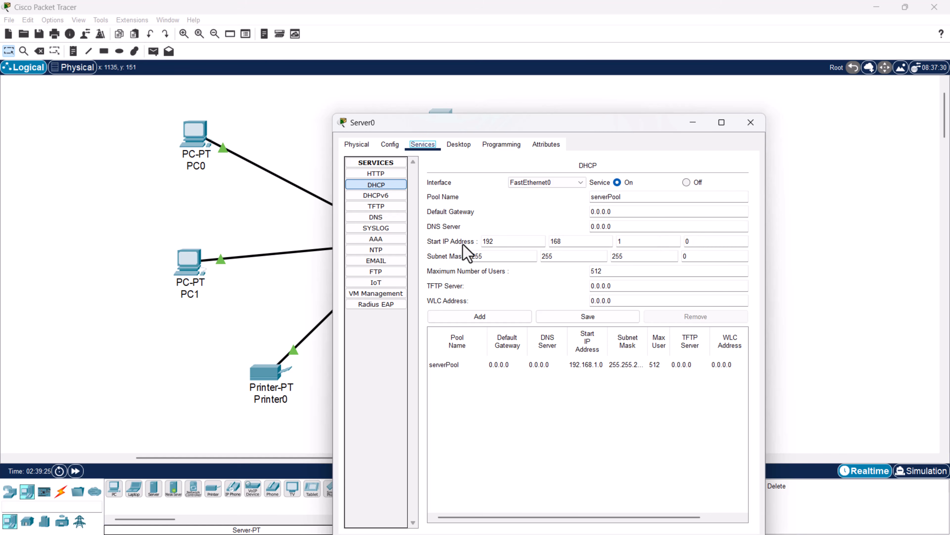
{"action": "double_click", "coordinate": [722, 240]}
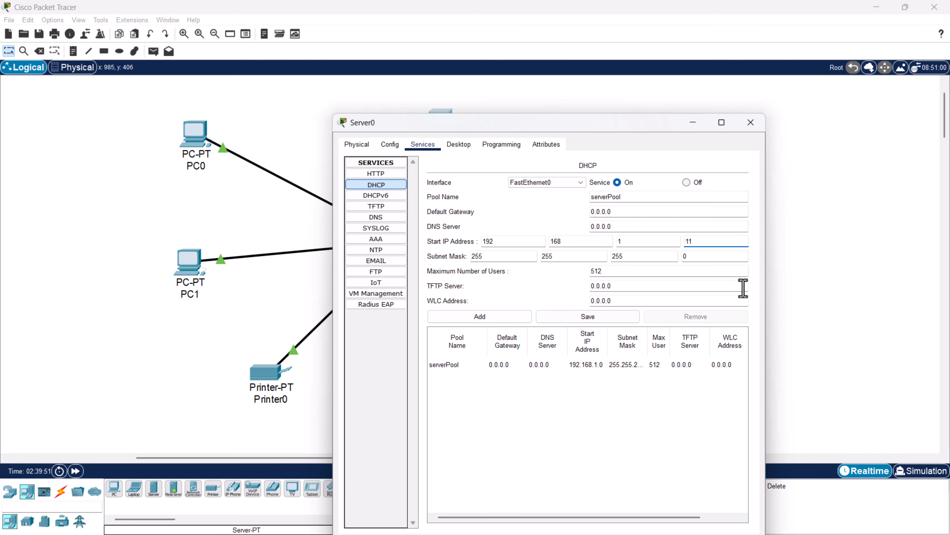
{"action": "left_click_drag", "start_coordinate": [746, 241], "coordinate": [673, 242]}
Set serverPool's DNS server to 8.8.8.8, save the pool and close Server0's window
{"action": "left_click_drag", "start_coordinate": [616, 226], "coordinate": [591, 226]}
{"action": "type", "text": "8.8"}
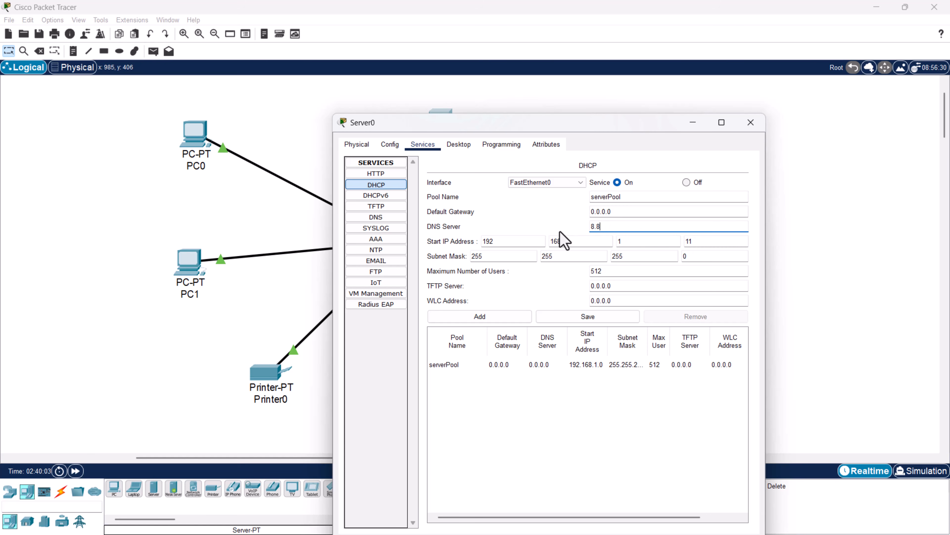
{"action": "type", "text": ".8.8"}
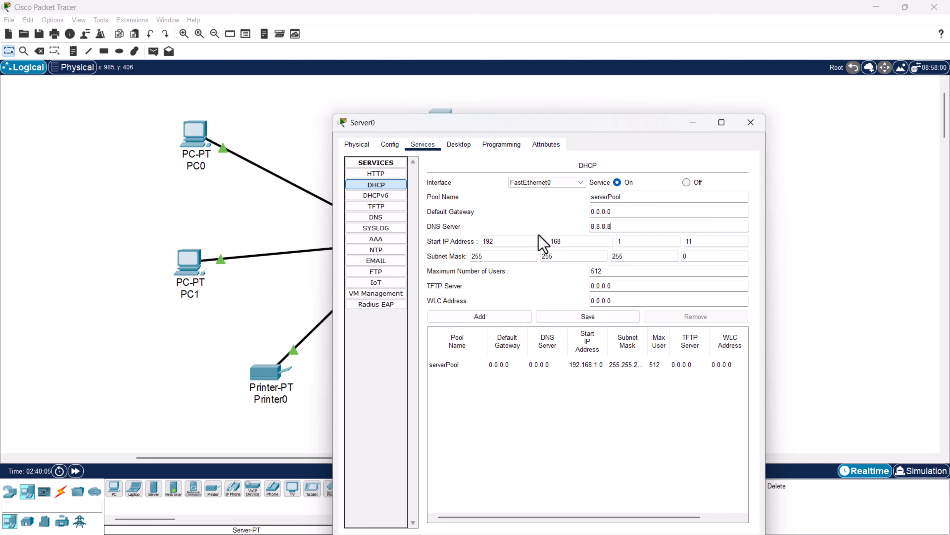
{"action": "left_click_drag", "start_coordinate": [677, 227], "coordinate": [538, 234]}
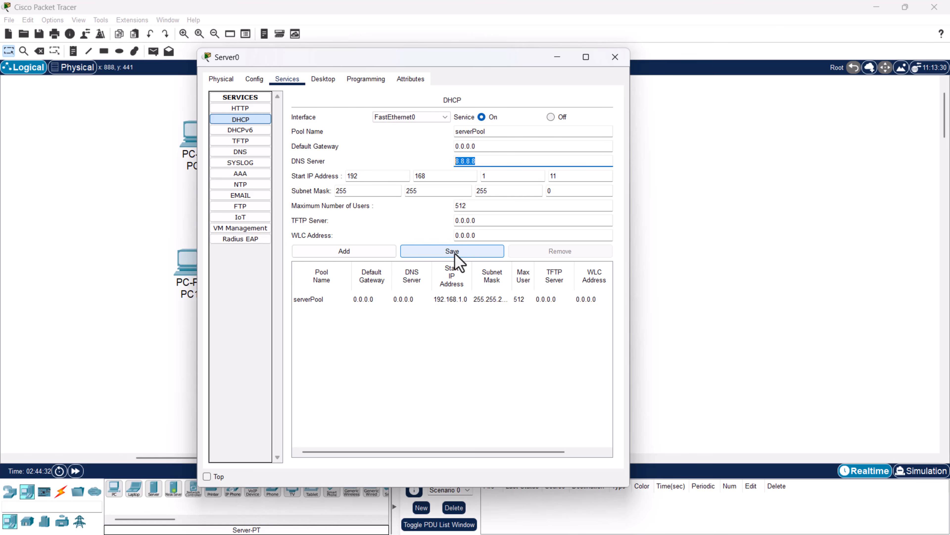
{"action": "left_click", "coordinate": [457, 259]}
{"action": "left_click", "coordinate": [615, 58]}
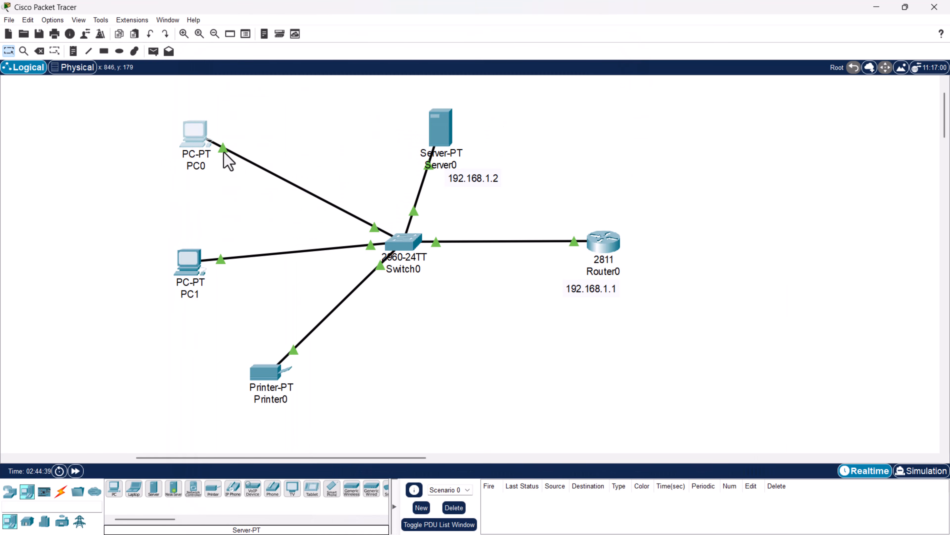
Request PC0's IP settings through DHCP in its IP configuration and close the PC0 window
{"action": "left_click", "coordinate": [197, 157]}
{"action": "left_click", "coordinate": [378, 176]}
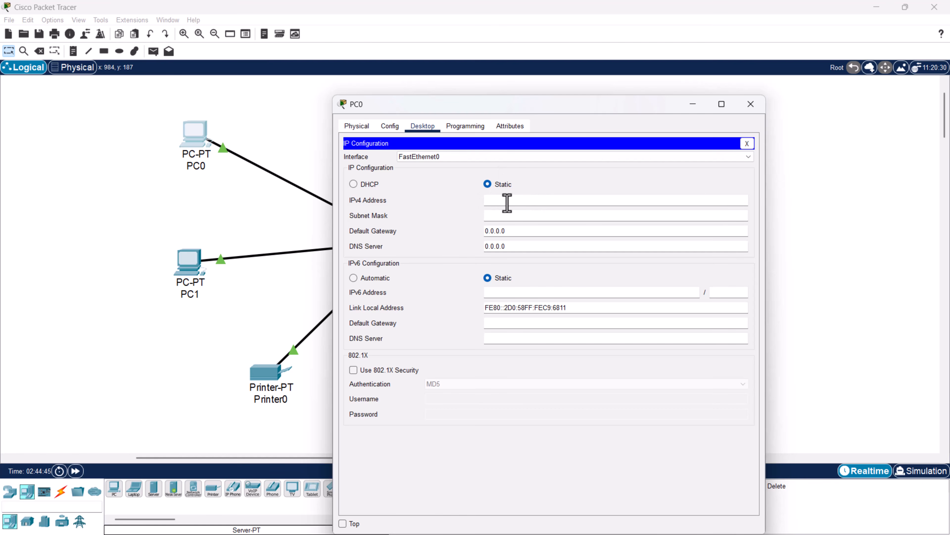
{"action": "left_click", "coordinate": [353, 184]}
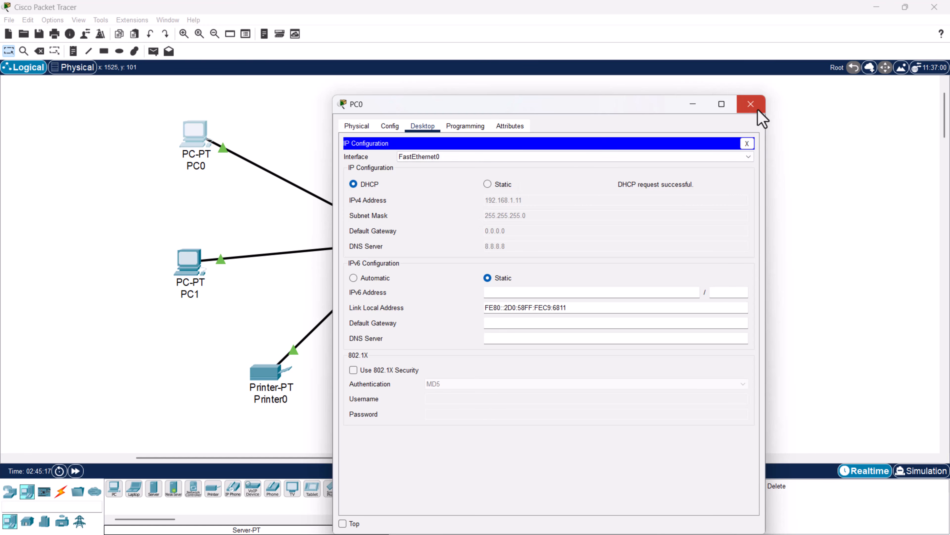
{"action": "left_click", "coordinate": [752, 105]}
Review the start IP address and maximum number of users in Server0's DHCP service, then close its window
{"action": "left_click", "coordinate": [441, 132]}
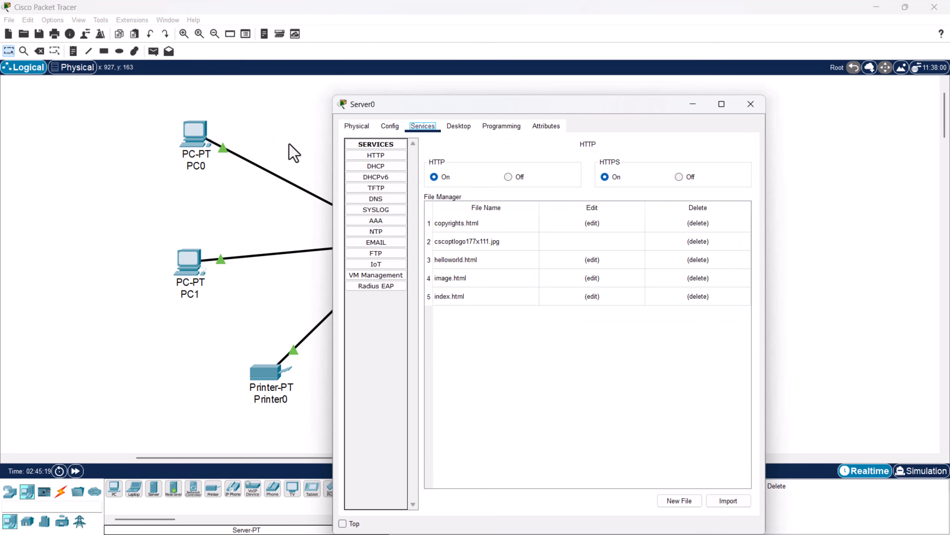
{"action": "left_click", "coordinate": [376, 167]}
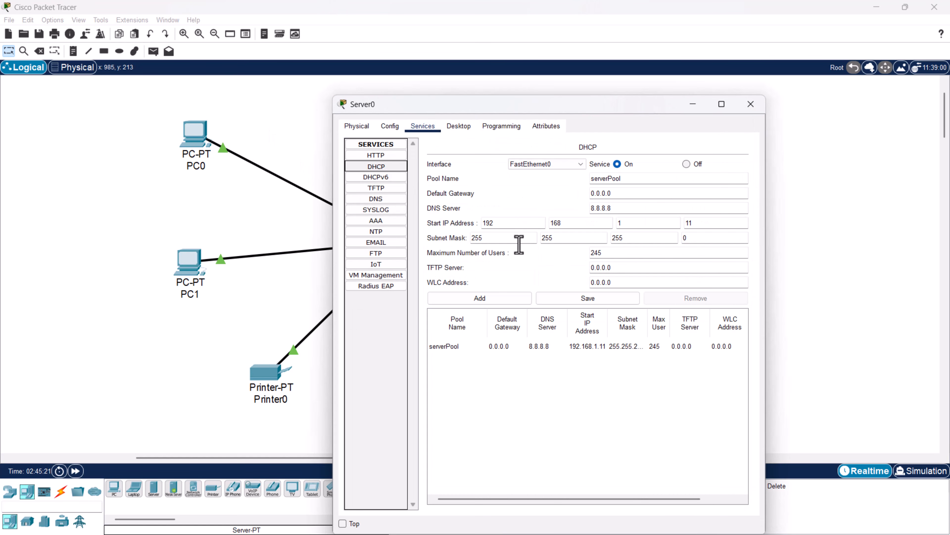
{"action": "double_click", "coordinate": [699, 223]}
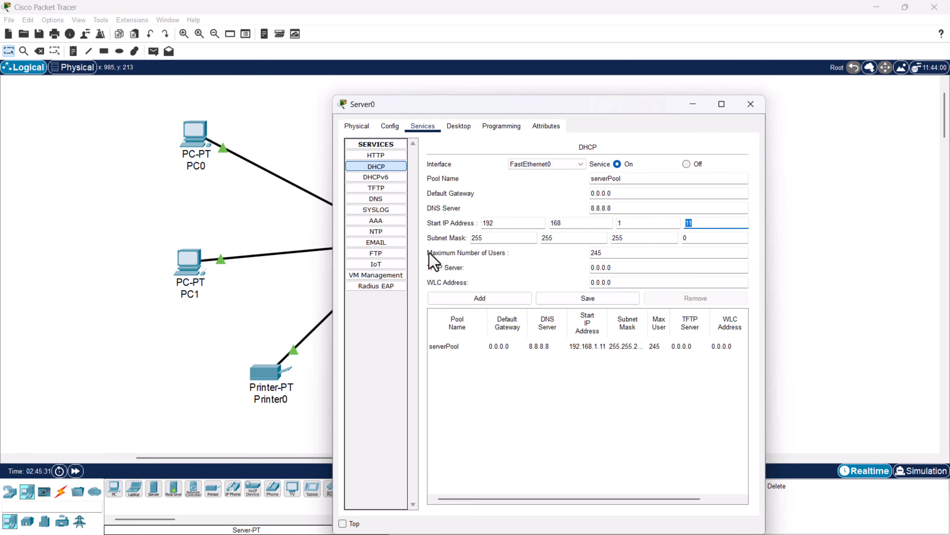
{"action": "left_click_drag", "start_coordinate": [601, 254], "coordinate": [584, 253]}
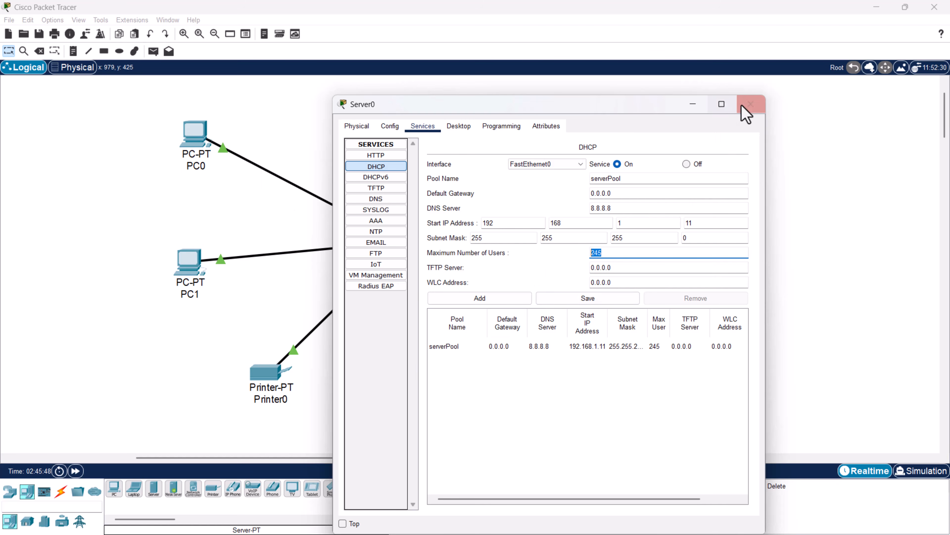
{"action": "left_click", "coordinate": [751, 105]}
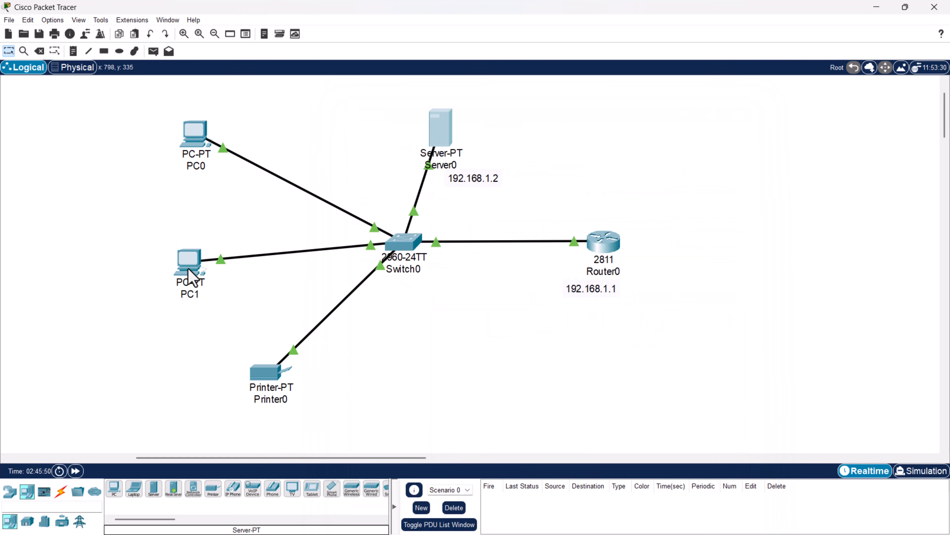
Switch PC1's IP configuration to DHCP and close the PC1 window
{"action": "left_click", "coordinate": [184, 276]}
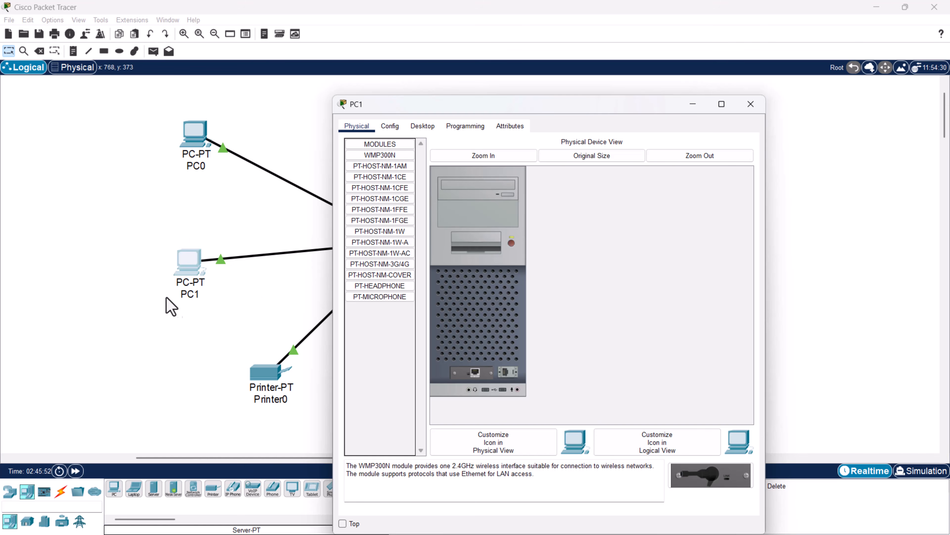
{"action": "left_click", "coordinate": [391, 126]}
{"action": "left_click", "coordinate": [421, 127]}
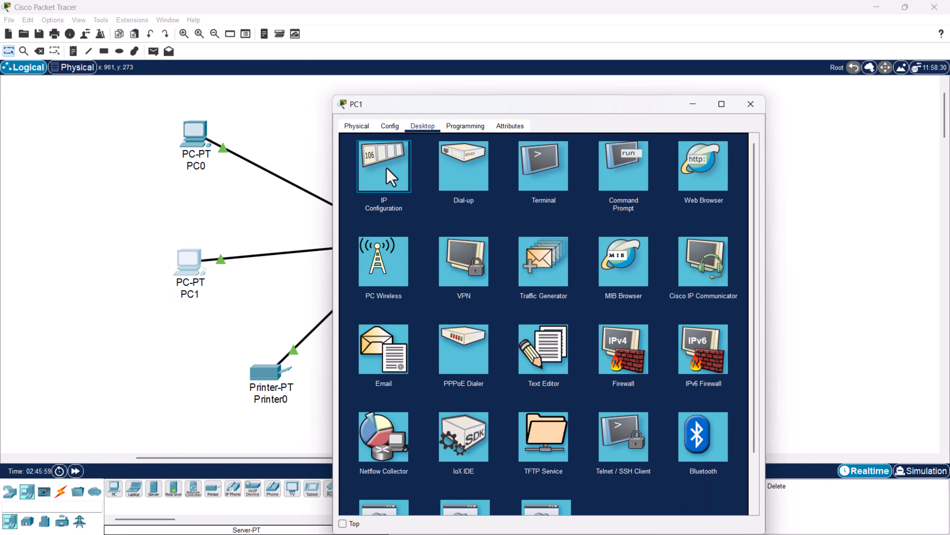
{"action": "left_click", "coordinate": [391, 174]}
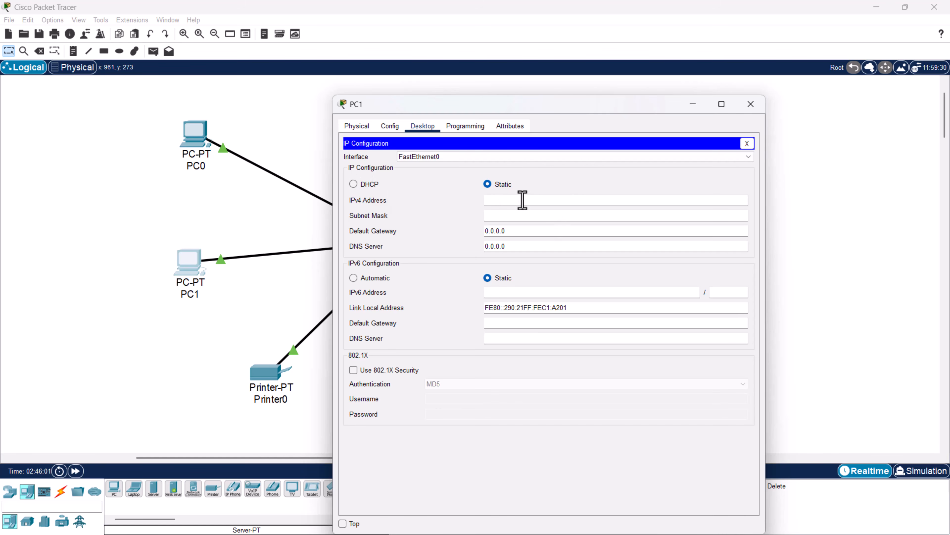
{"action": "left_click", "coordinate": [352, 185]}
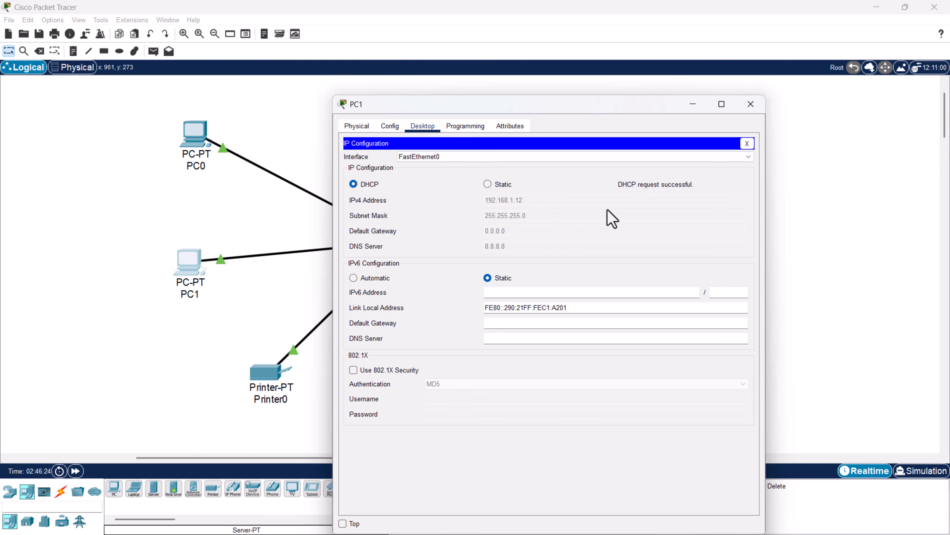
{"action": "left_click", "coordinate": [750, 104]}
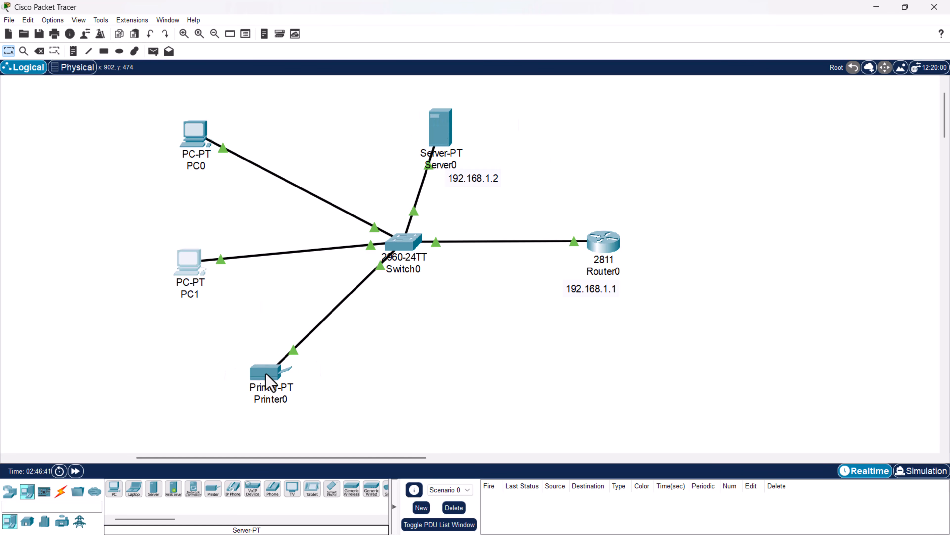
Open Printer0's FastEthernet0 settings and try obtaining its IP address through DHCP
{"action": "left_click", "coordinate": [294, 370]}
{"action": "left_click", "coordinate": [391, 127]}
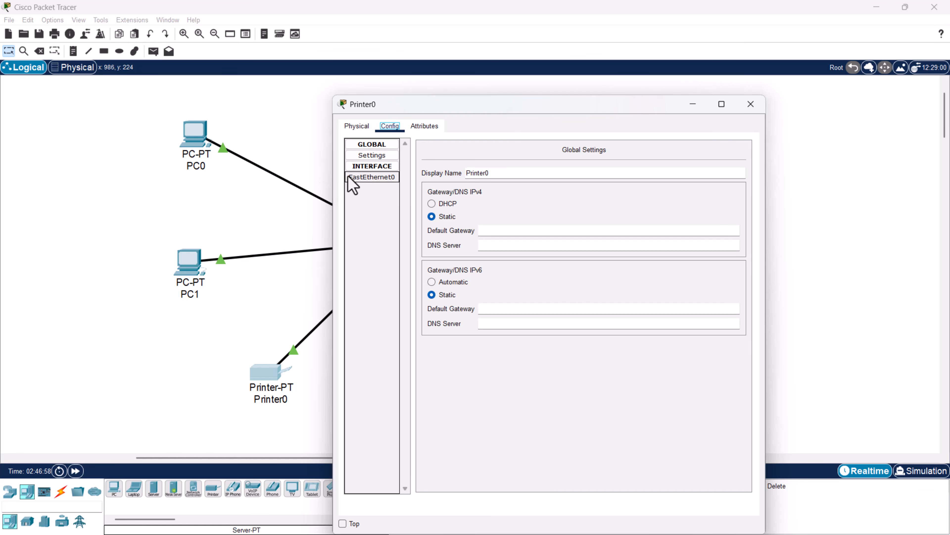
{"action": "left_click", "coordinate": [378, 179]}
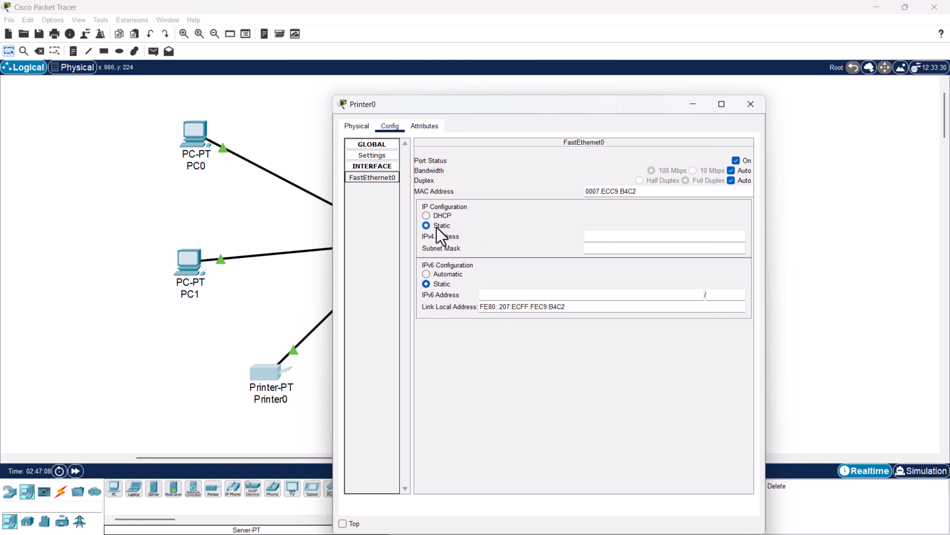
{"action": "left_click", "coordinate": [426, 216]}
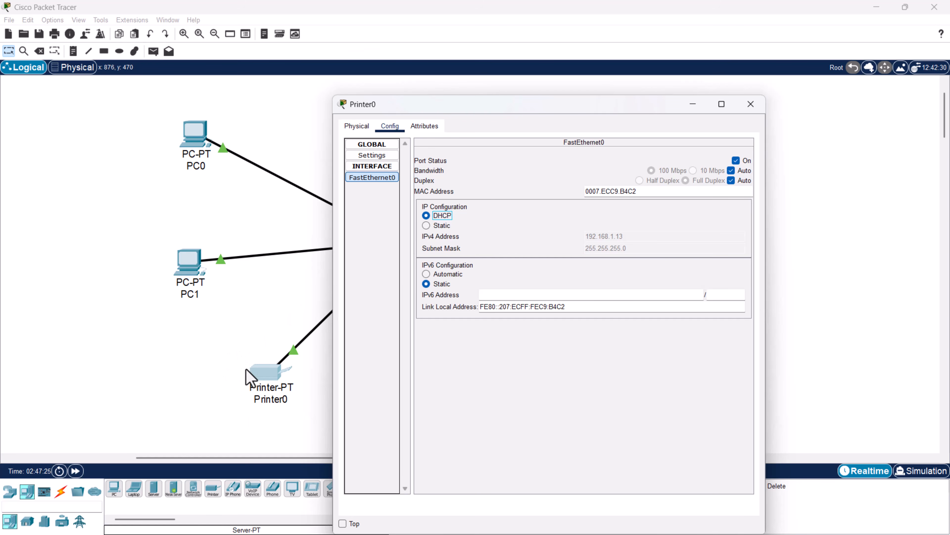
Switch Printer0's FastEthernet0 to a static IPv4 address of 192.168.1.3, fill in its subnet mask and close the window
{"action": "left_click", "coordinate": [426, 225]}
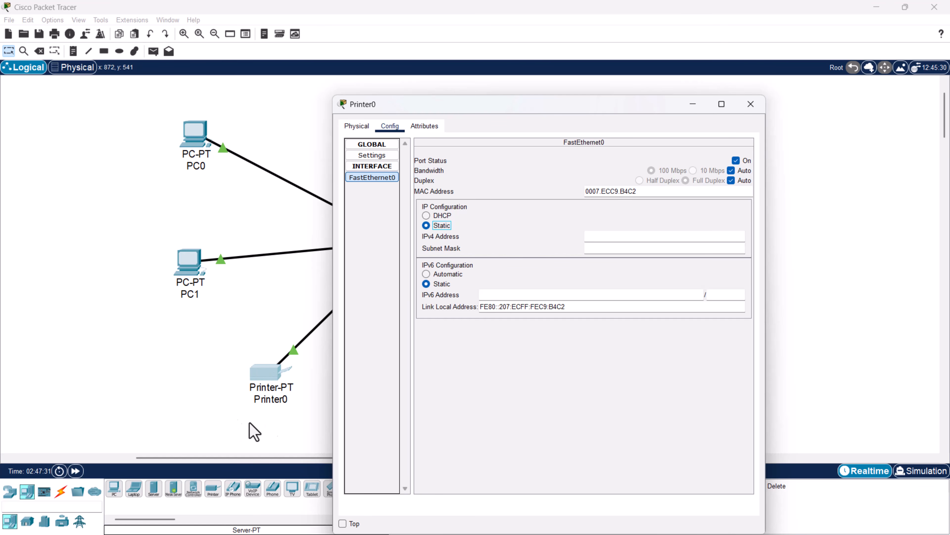
{"action": "left_click", "coordinate": [590, 247]}
{"action": "left_click", "coordinate": [604, 236]}
{"action": "left_click_drag", "start_coordinate": [616, 105], "coordinate": [359, 75]}
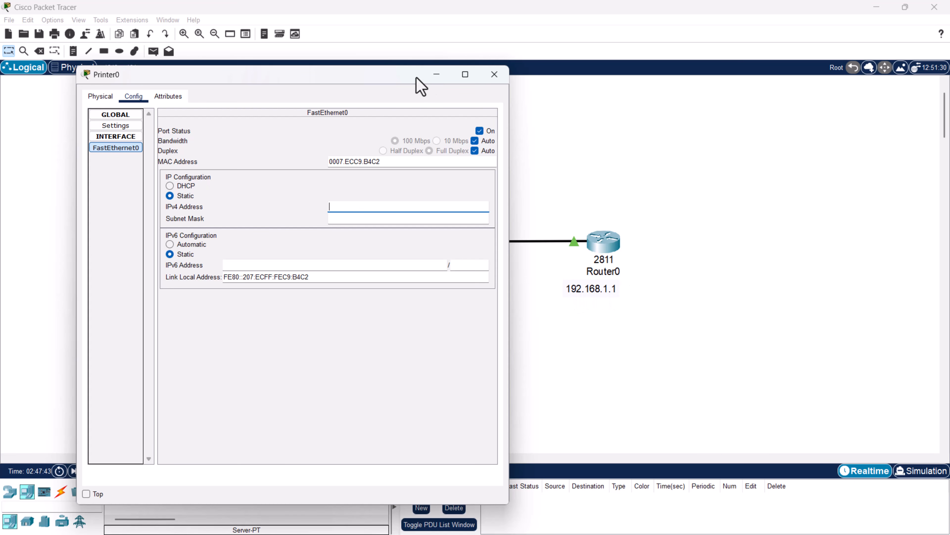
{"action": "left_click_drag", "start_coordinate": [416, 78], "coordinate": [353, 79]}
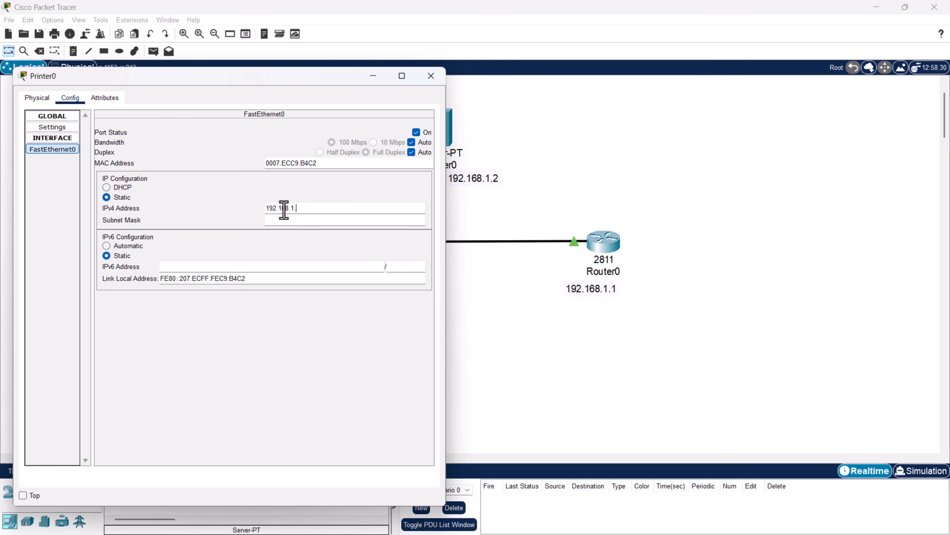
{"action": "left_click", "coordinate": [304, 220]}
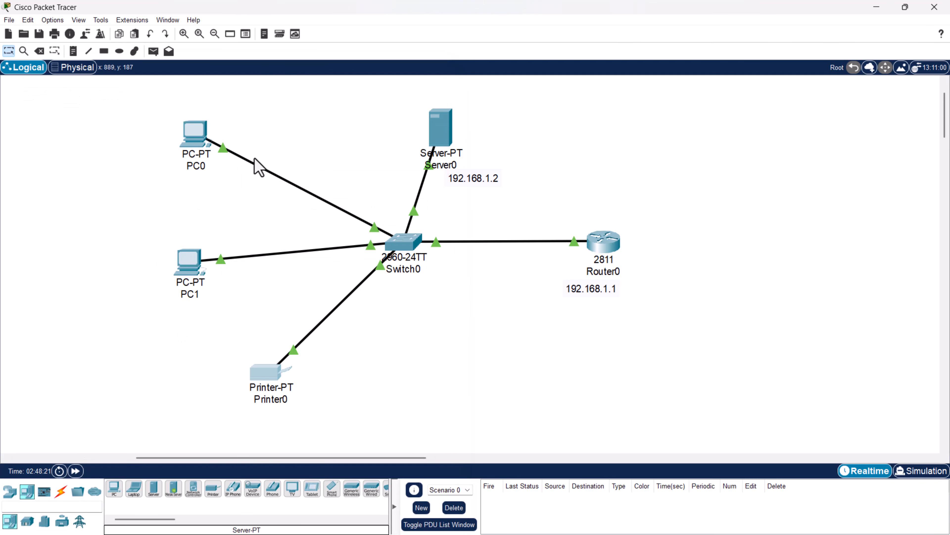
Open PC0's Command Prompt and ping the printer at 192.168.1.3
{"action": "left_click", "coordinate": [192, 141]}
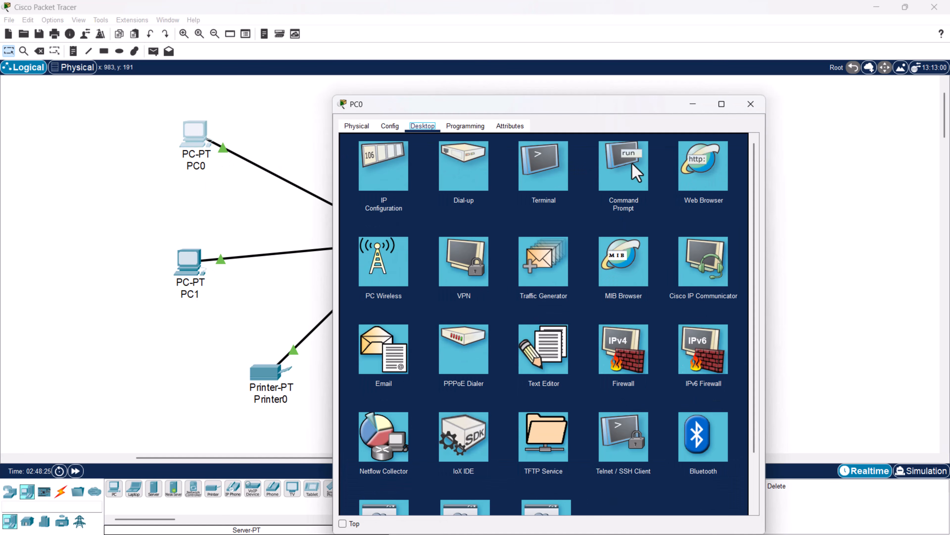
{"action": "left_click", "coordinate": [626, 170]}
{"action": "left_click_drag", "start_coordinate": [536, 113], "coordinate": [647, 78]}
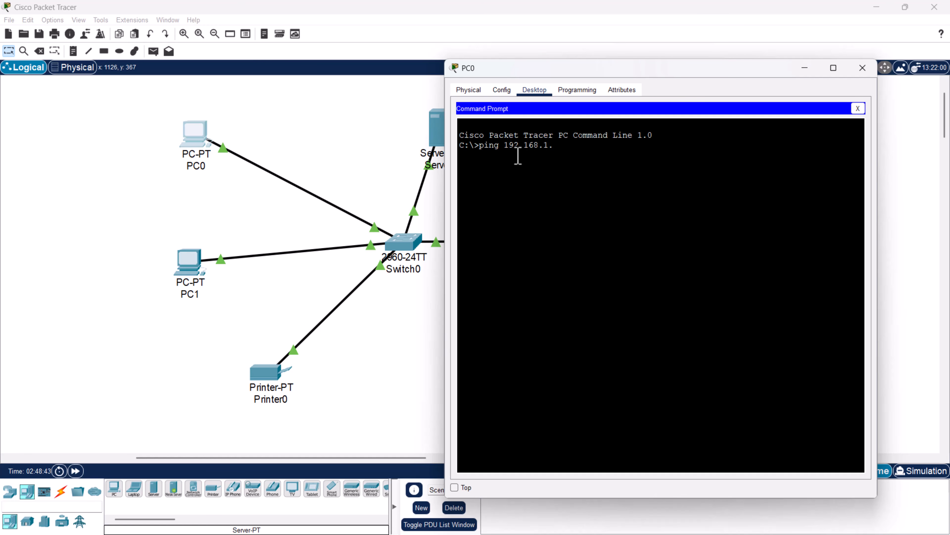
{"action": "left_click_drag", "start_coordinate": [503, 146], "coordinate": [561, 149]}
{"action": "left_click", "coordinate": [568, 154]}
{"action": "key", "text": "Return"}
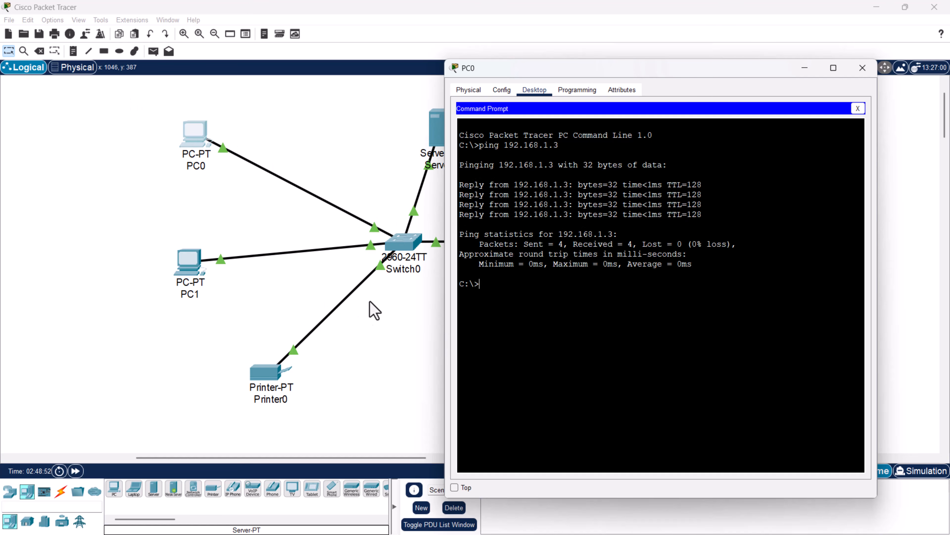
Recall the previous ping command on PC0, then check PC1's IPv4 address in its IP configuration and close the PC1 window
{"action": "key", "text": "Up"}
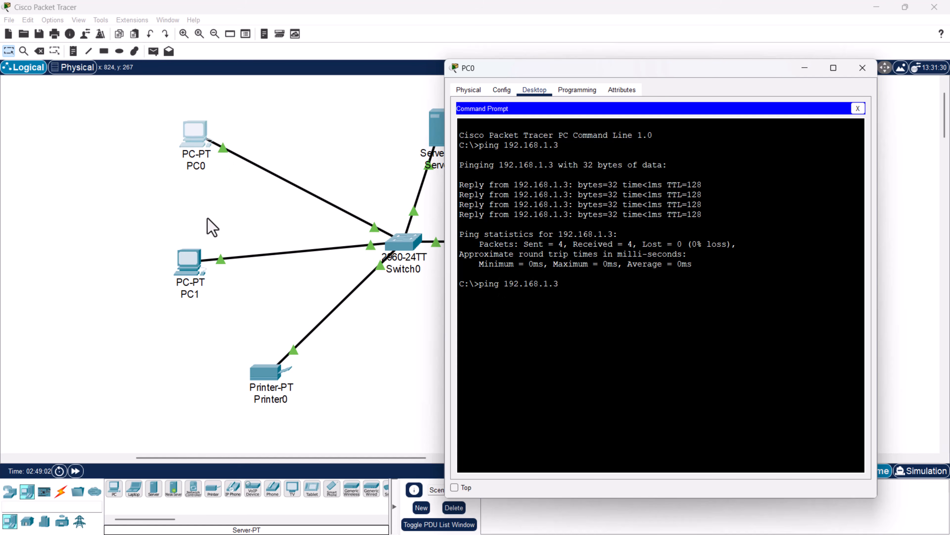
{"action": "left_click", "coordinate": [189, 270]}
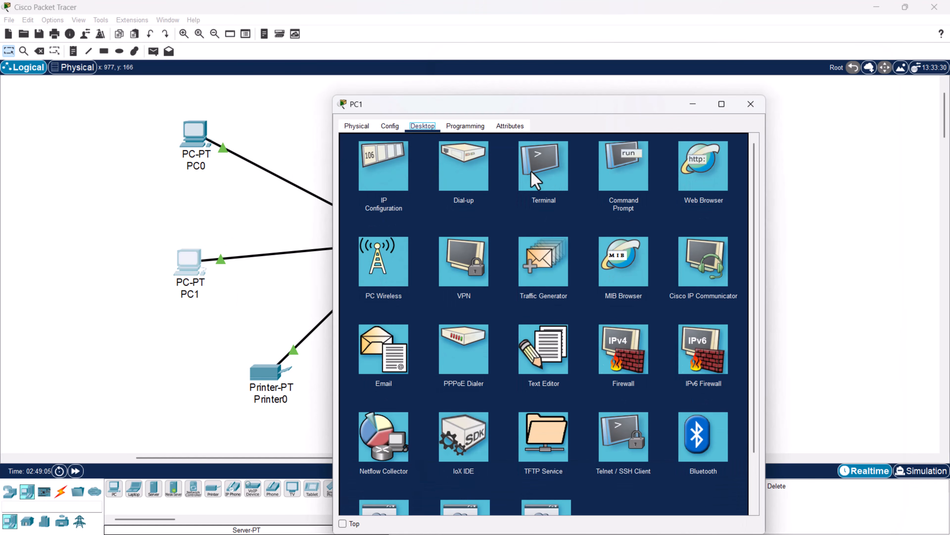
{"action": "left_click", "coordinate": [381, 172]}
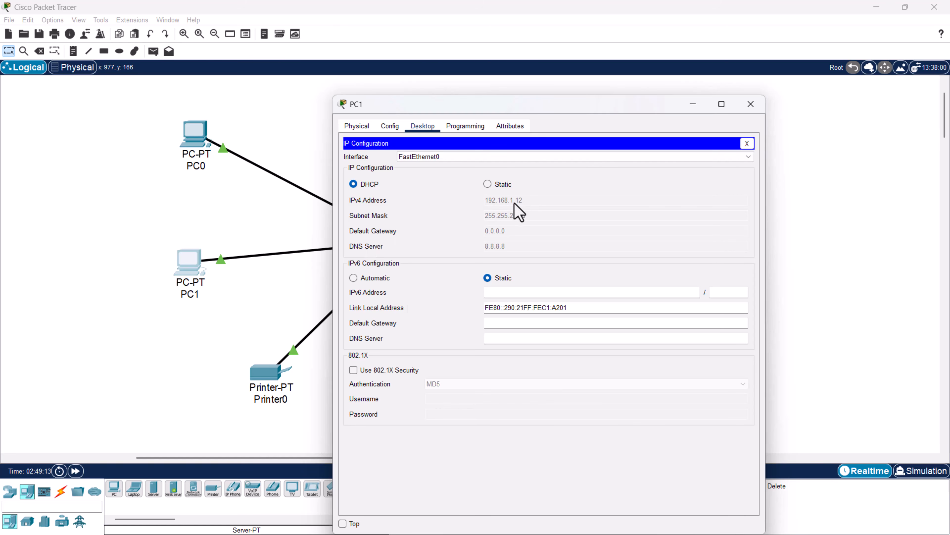
{"action": "left_click", "coordinate": [750, 104]}
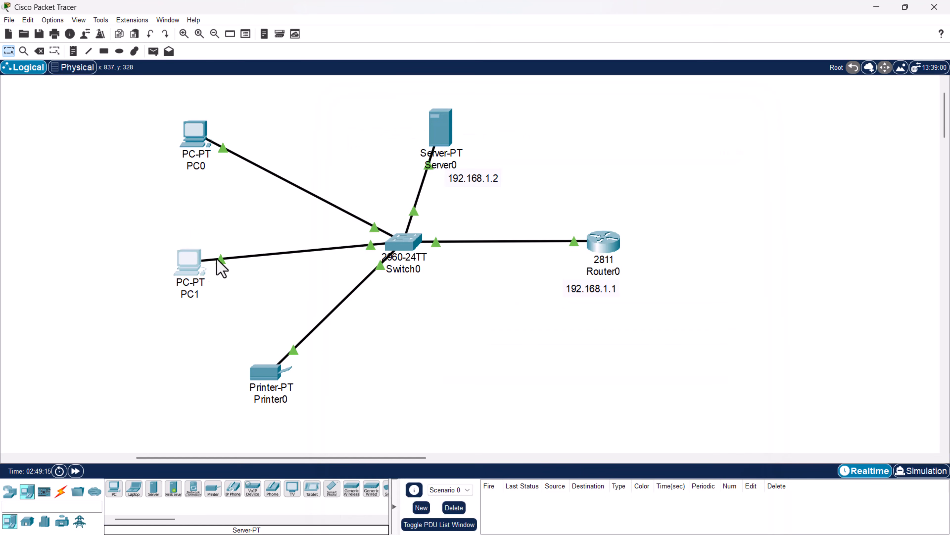
Change the recalled command on PC0 to ping PC1 at 192.168.1.12, run it and close the PC0 window
{"action": "left_click", "coordinate": [194, 133]}
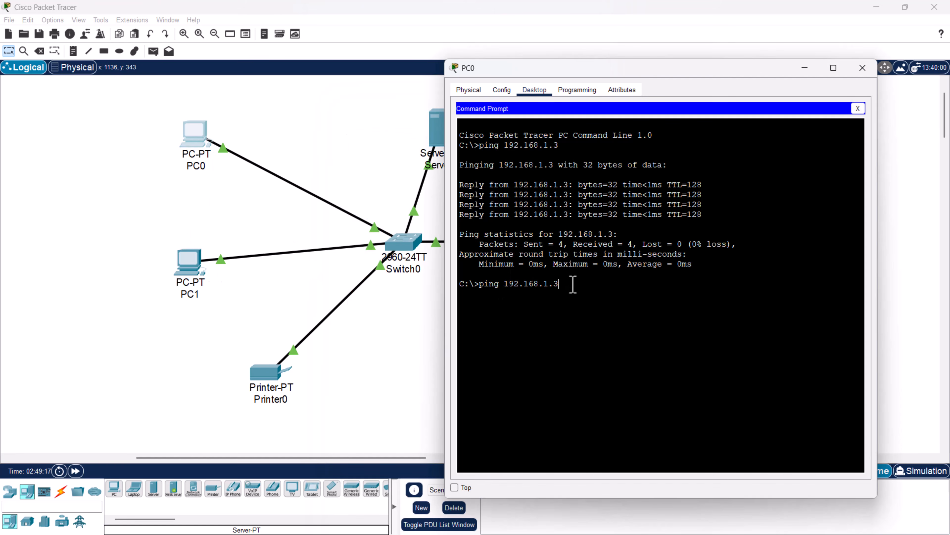
{"action": "key", "text": "BackSpace"}
{"action": "type", "text": "12"}
{"action": "key", "text": "Return"}
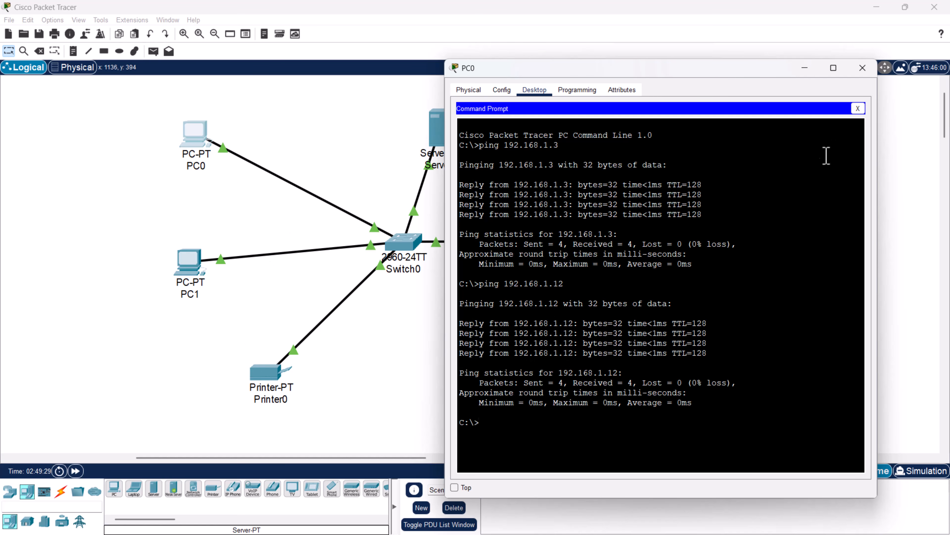
{"action": "left_click", "coordinate": [862, 68]}
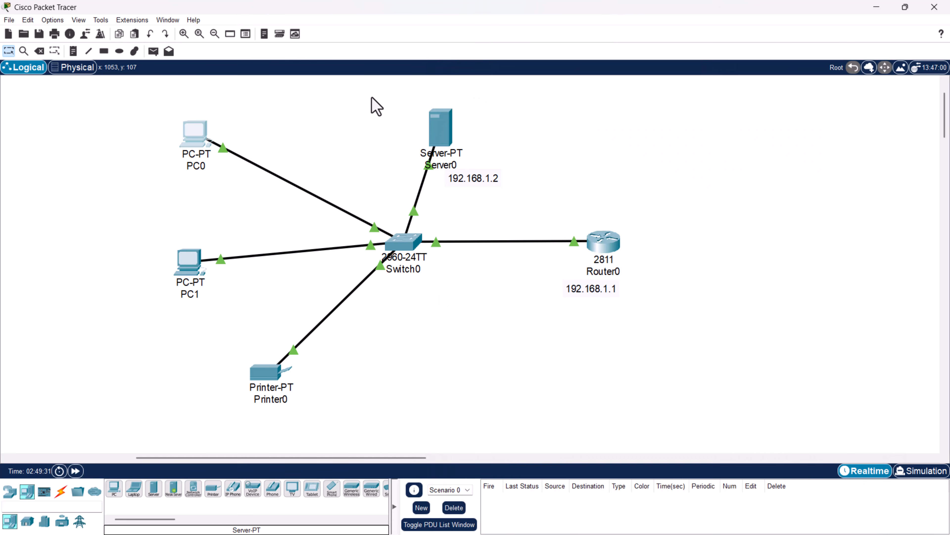